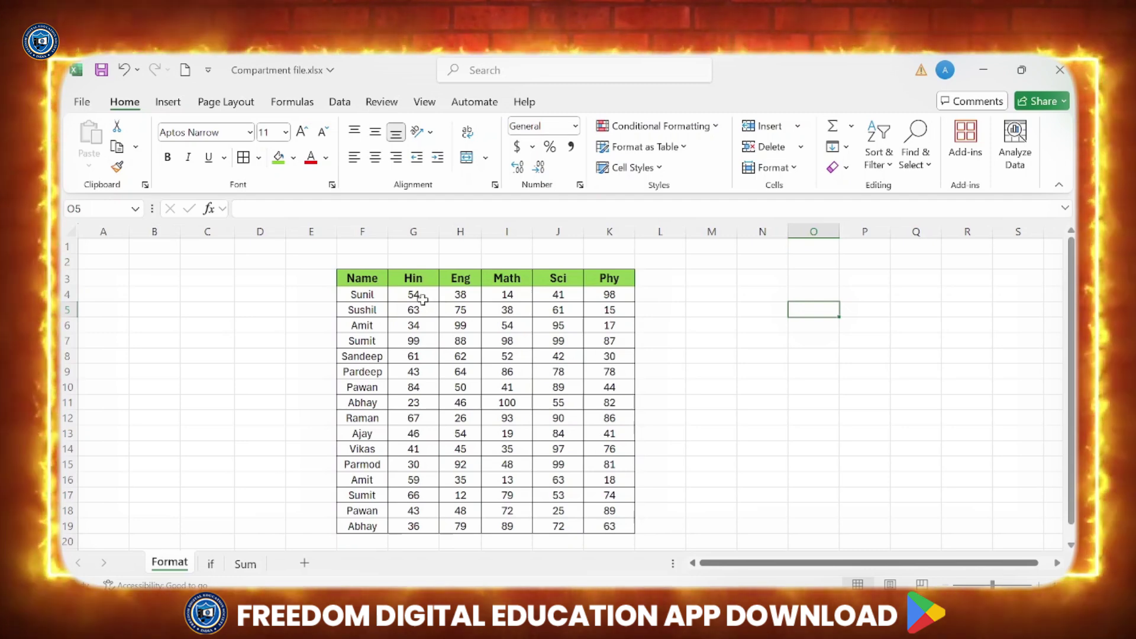
Add the Sum of the marks in G4:K4 to cell L4 with AutoSum.
{"action": "left_click_drag", "start_coordinate": [413, 294], "coordinate": [632, 297]}
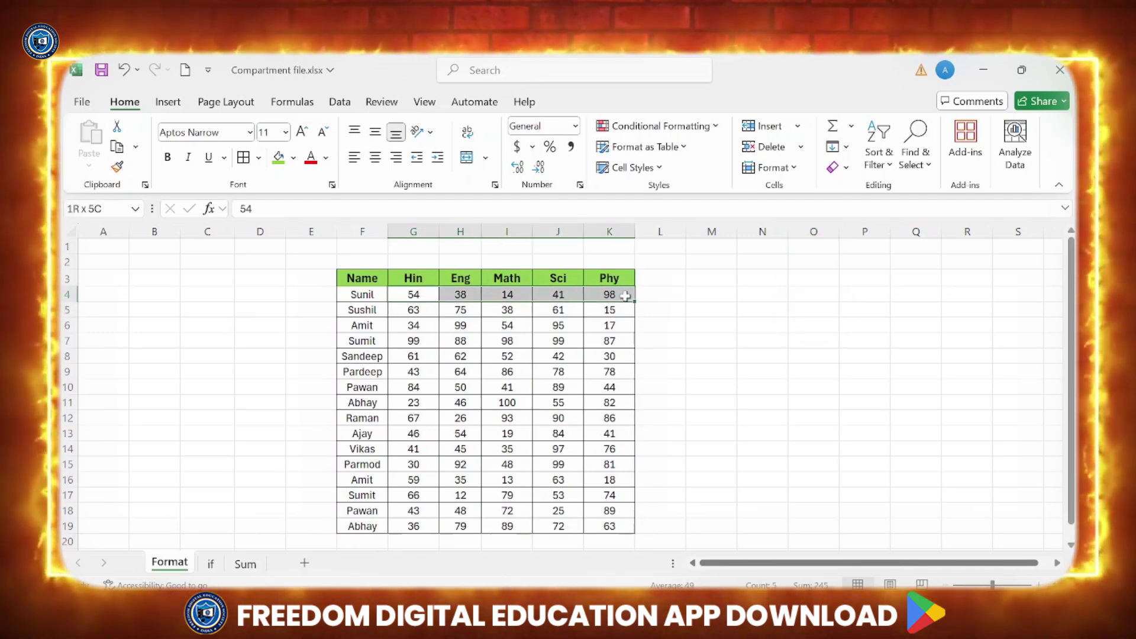
{"action": "left_click", "coordinate": [850, 126]}
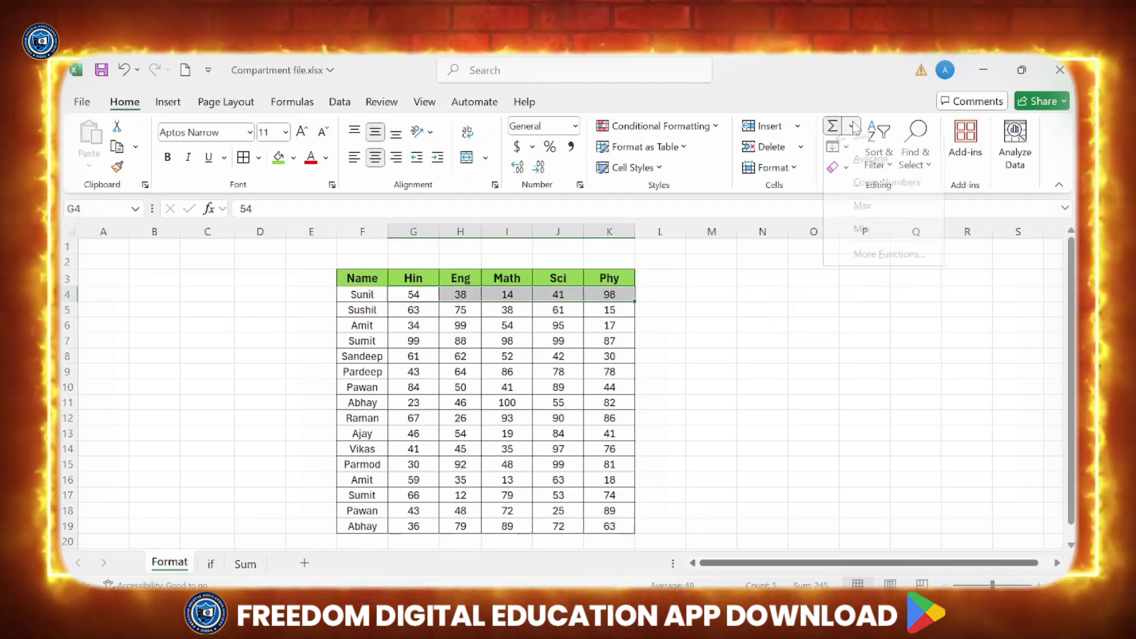
{"action": "left_click", "coordinate": [863, 149]}
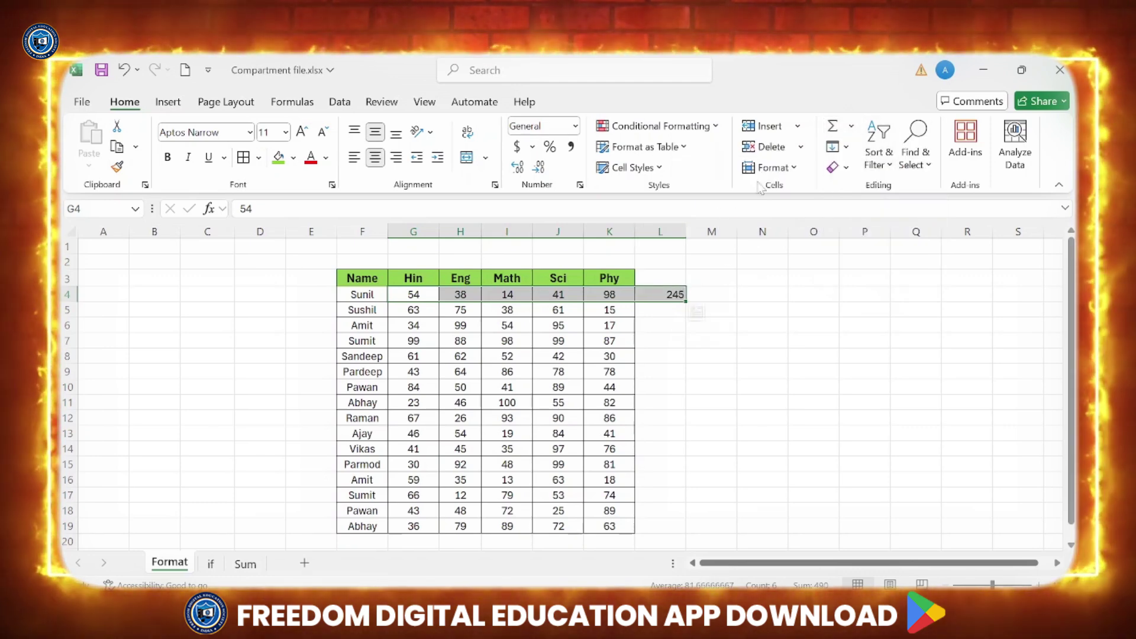
Add the Average and Count Numbers results for the selected row 4 values in cells M4 and N4.
{"action": "left_click", "coordinate": [851, 126]}
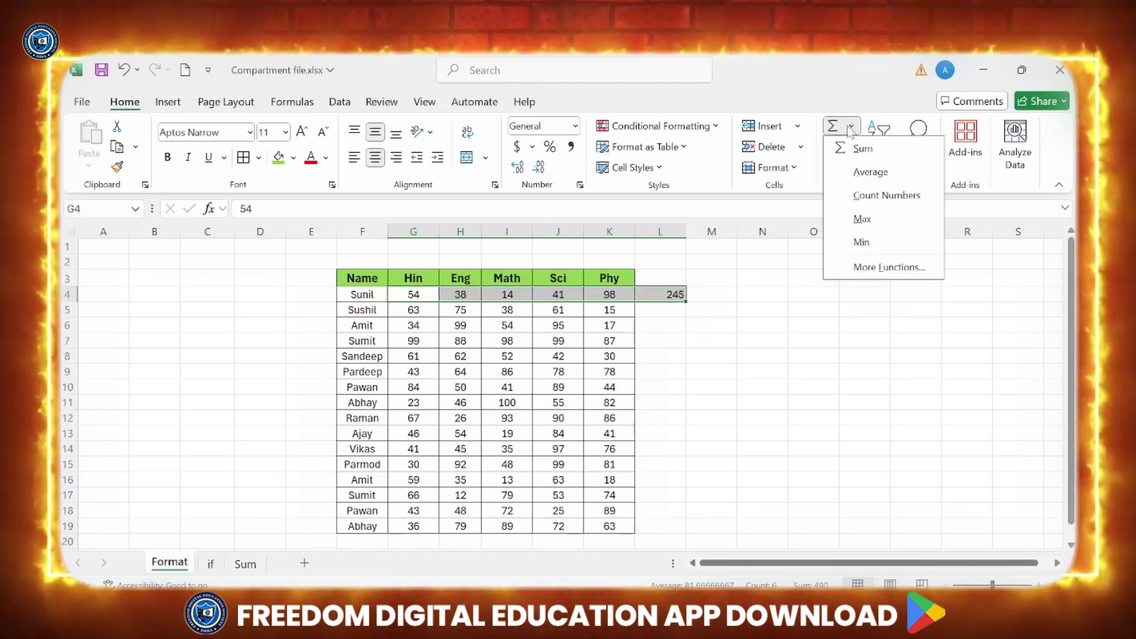
{"action": "left_click", "coordinate": [880, 171]}
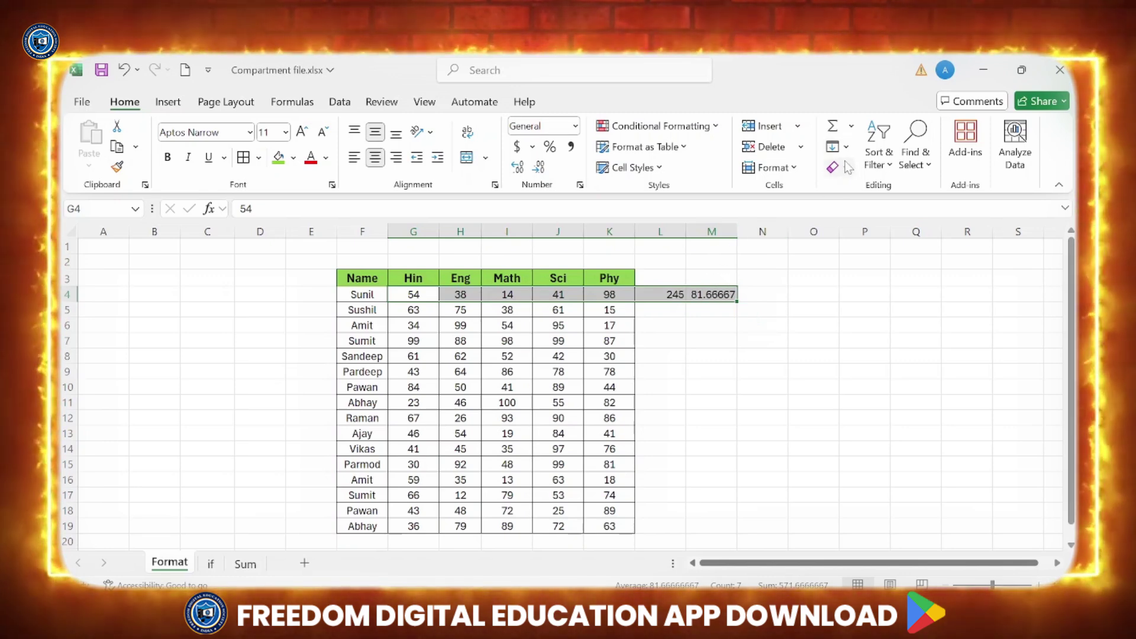
{"action": "left_click", "coordinate": [850, 126]}
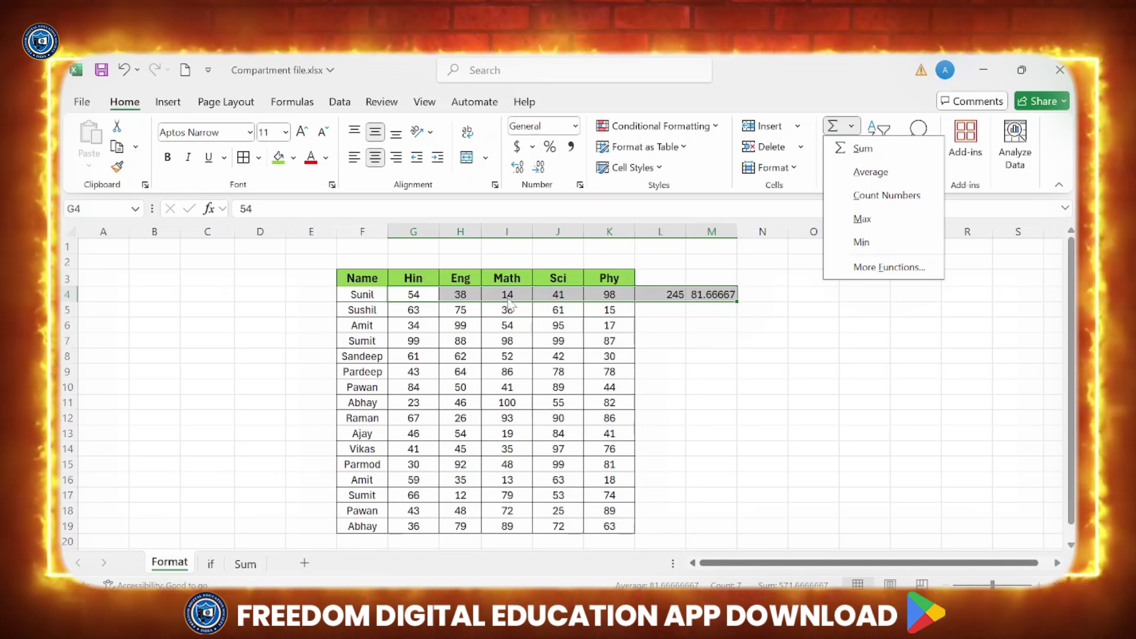
{"action": "left_click", "coordinate": [887, 197]}
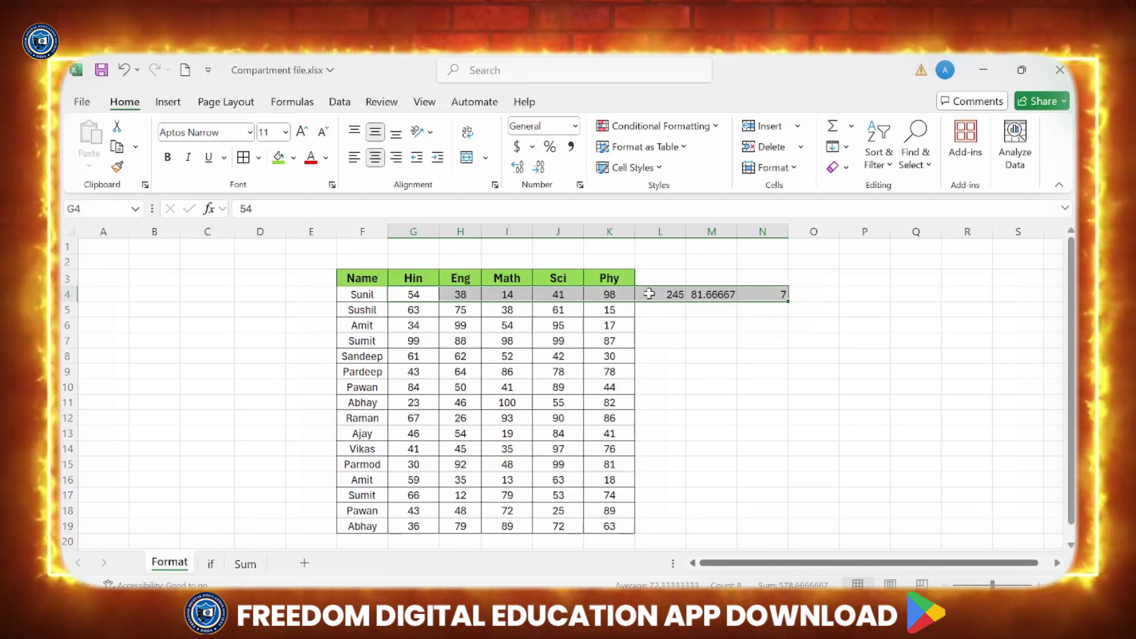
Add the Max and Min results for the selected row 4 values in cells O4 and P4.
{"action": "left_click", "coordinate": [851, 131]}
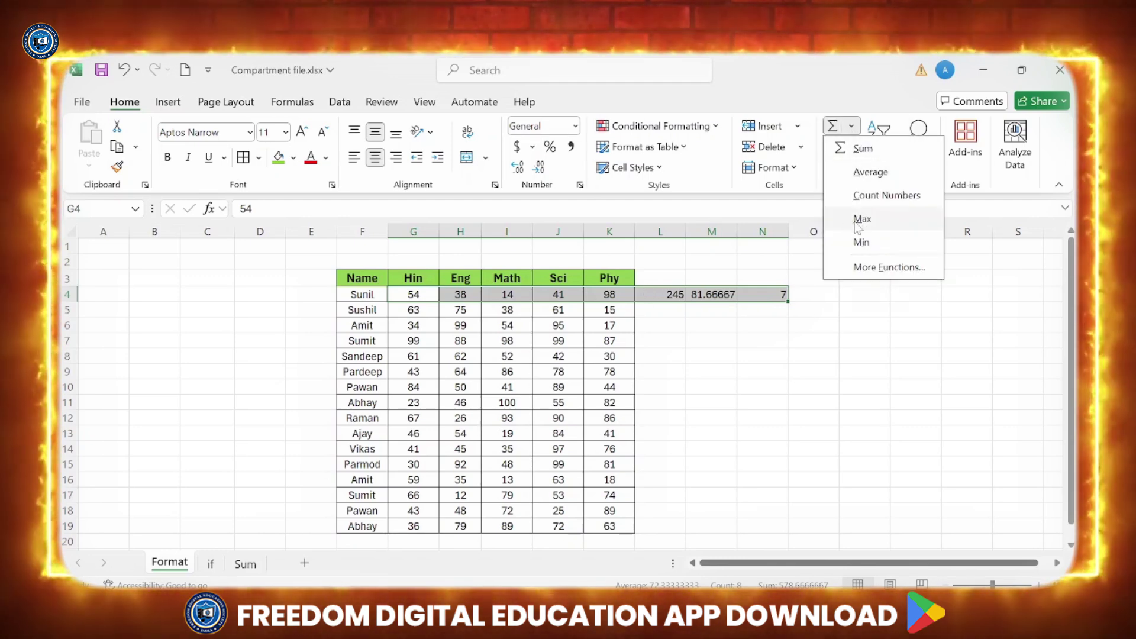
{"action": "left_click", "coordinate": [863, 220]}
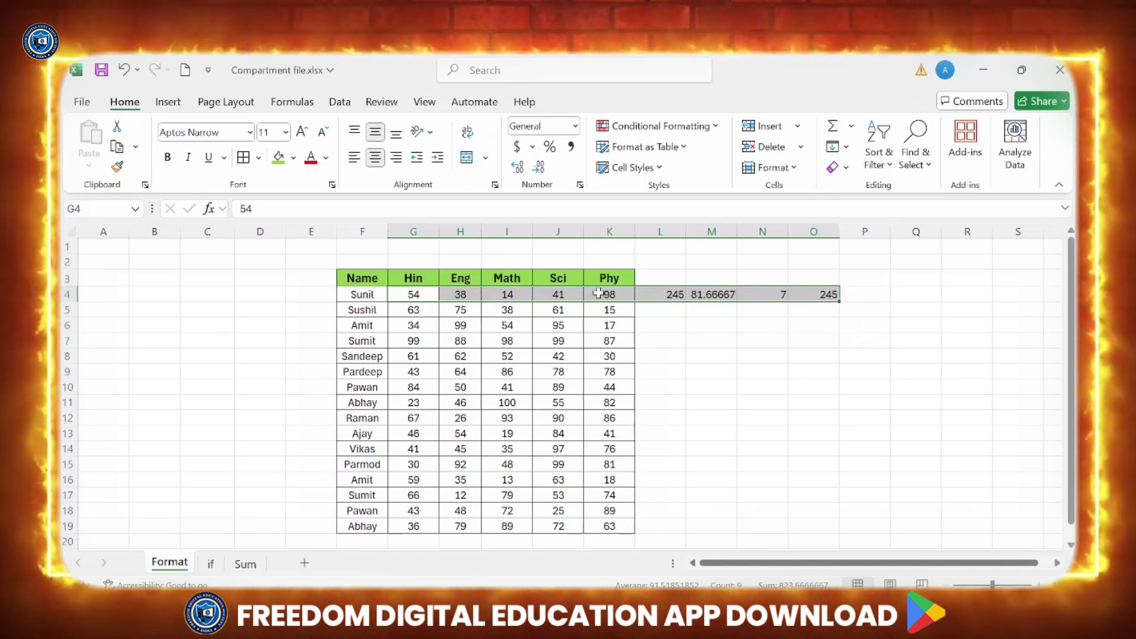
{"action": "left_click", "coordinate": [850, 126]}
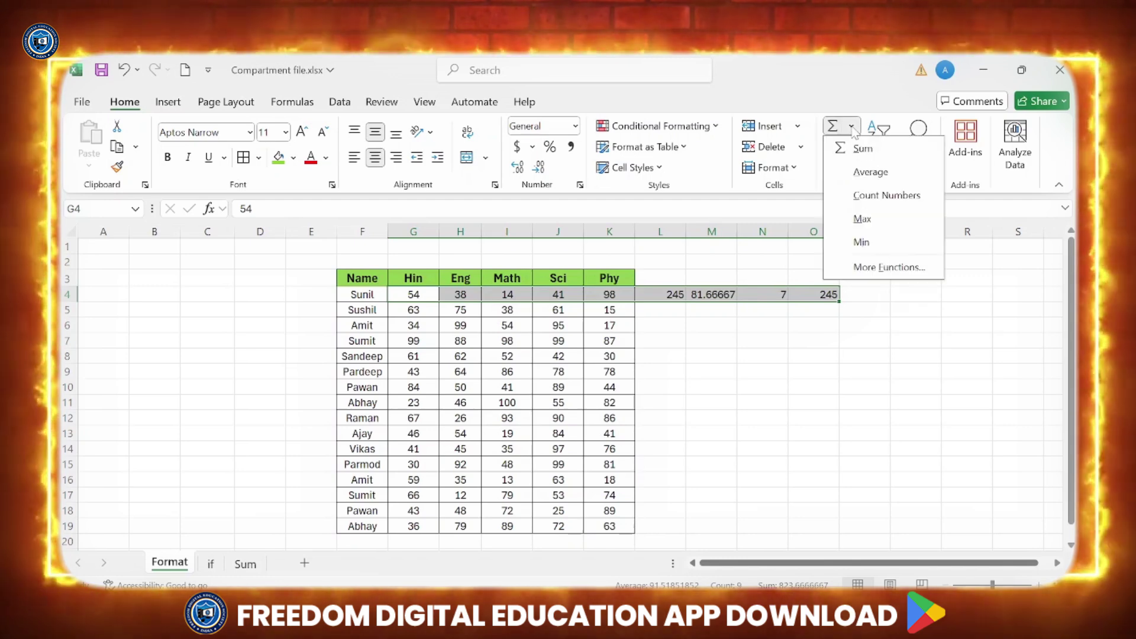
{"action": "left_click", "coordinate": [862, 243]}
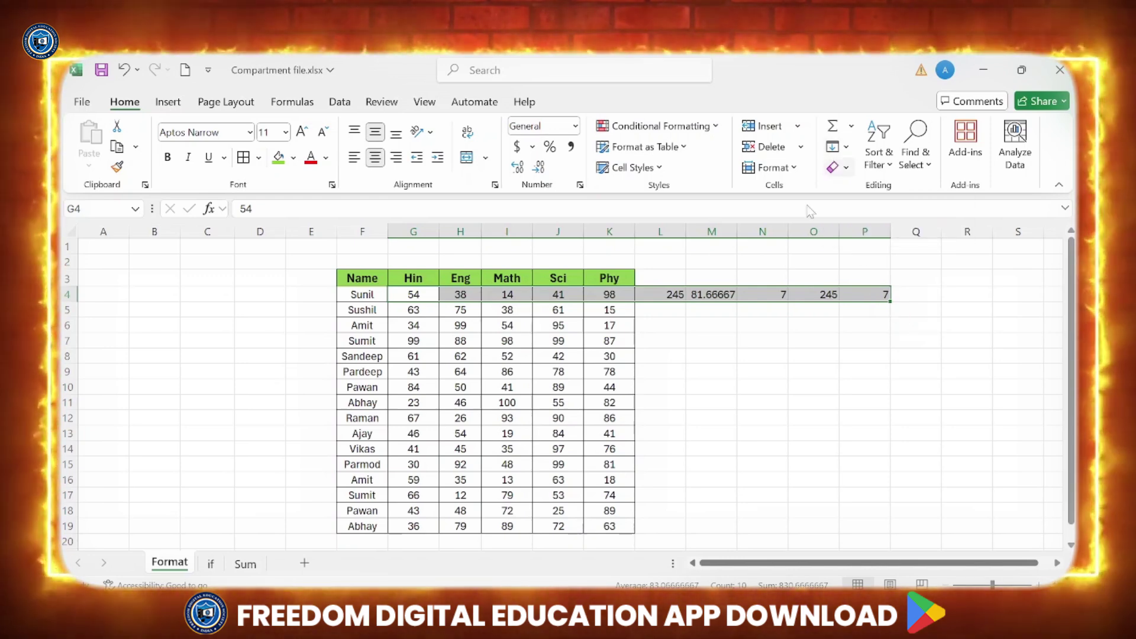
Use Fill Down to copy the last entry of the Name column into cell F20.
{"action": "scroll", "coordinate": [749, 440], "scroll_direction": "down", "scroll_amount": 1}
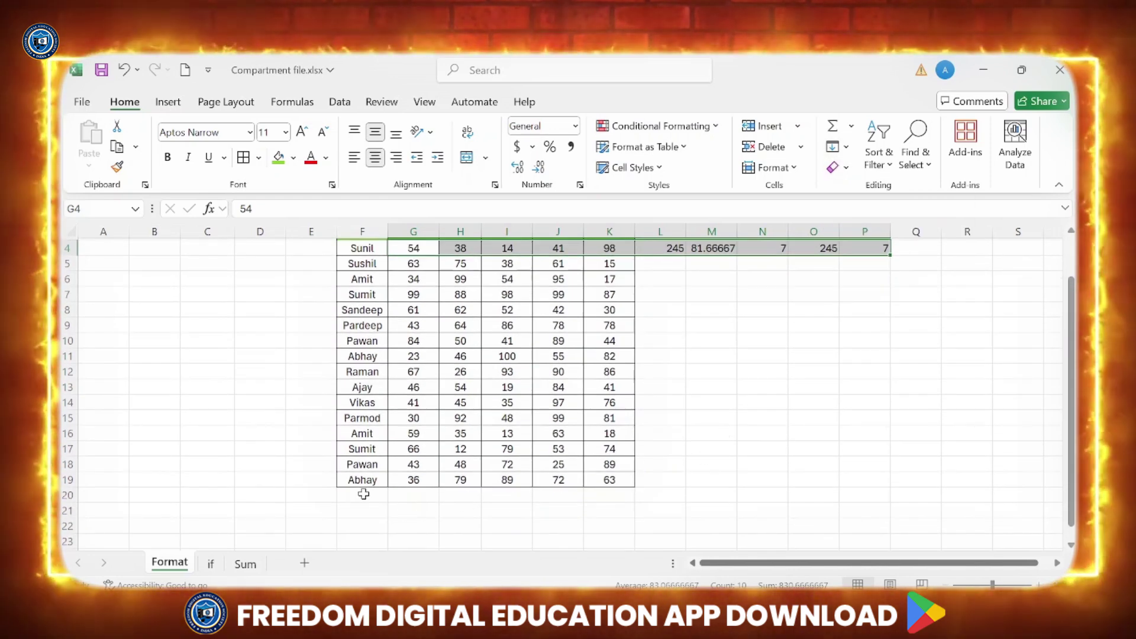
{"action": "left_click", "coordinate": [363, 493]}
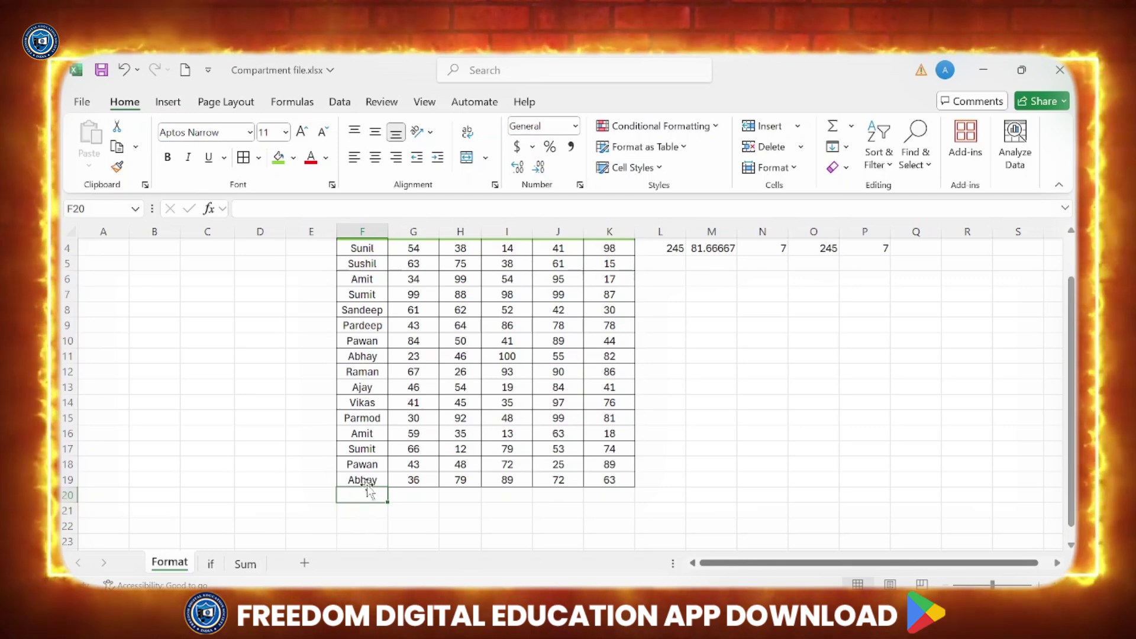
{"action": "left_click", "coordinate": [838, 147]}
{"action": "left_click", "coordinate": [867, 171]}
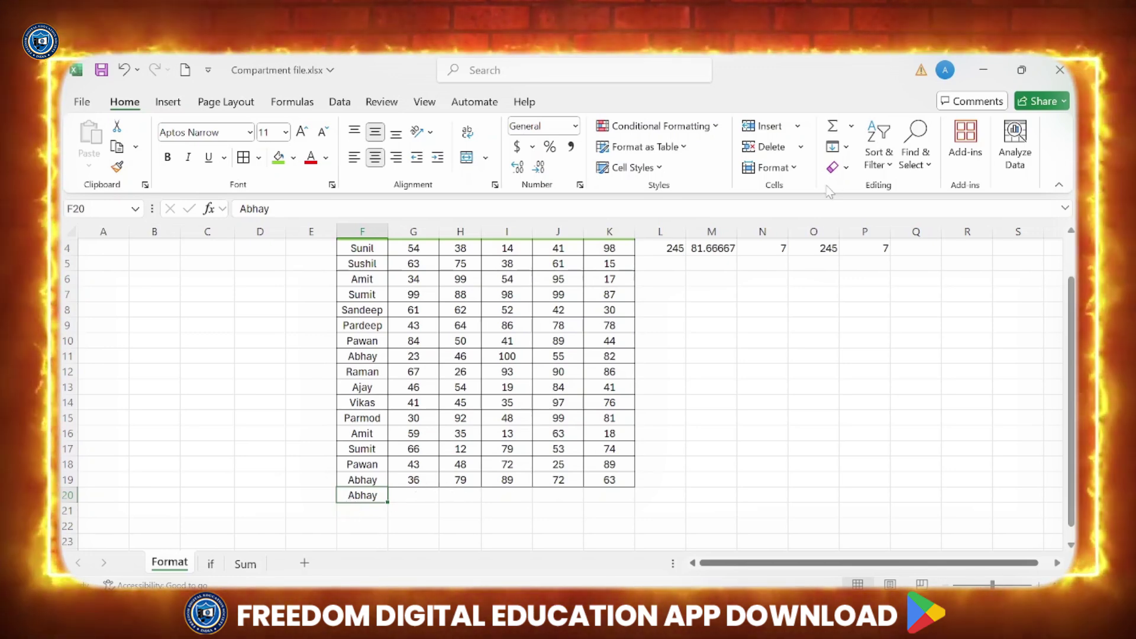
Use Fill Right to copy the last Phy mark from K19 into cell L19.
{"action": "left_click", "coordinate": [848, 146]}
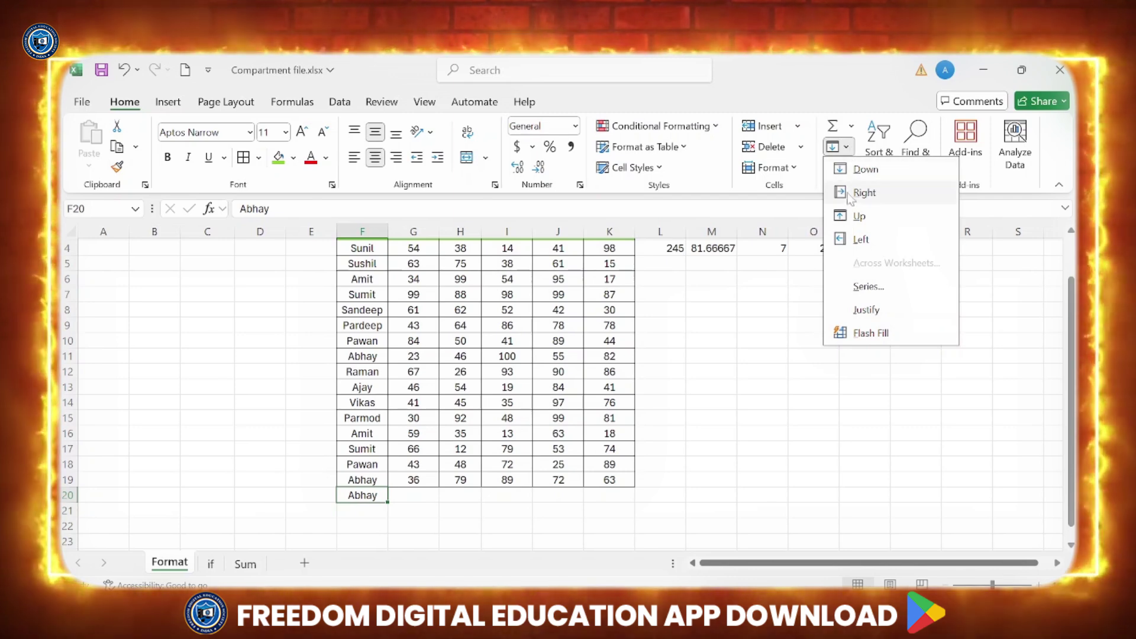
{"action": "left_click", "coordinate": [657, 477]}
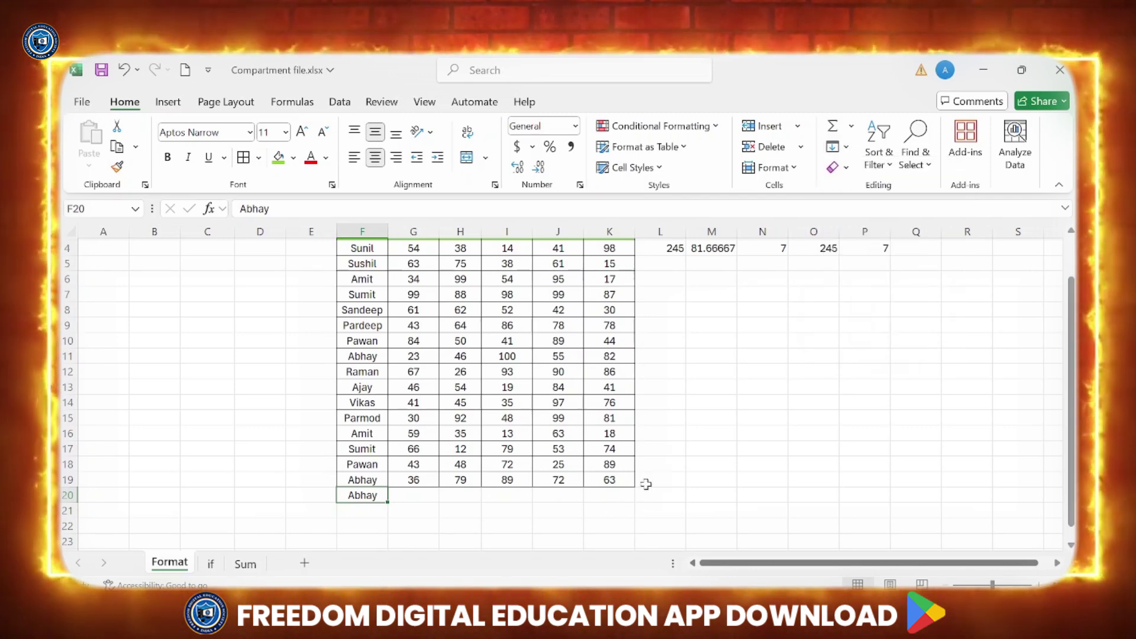
{"action": "left_click", "coordinate": [655, 478]}
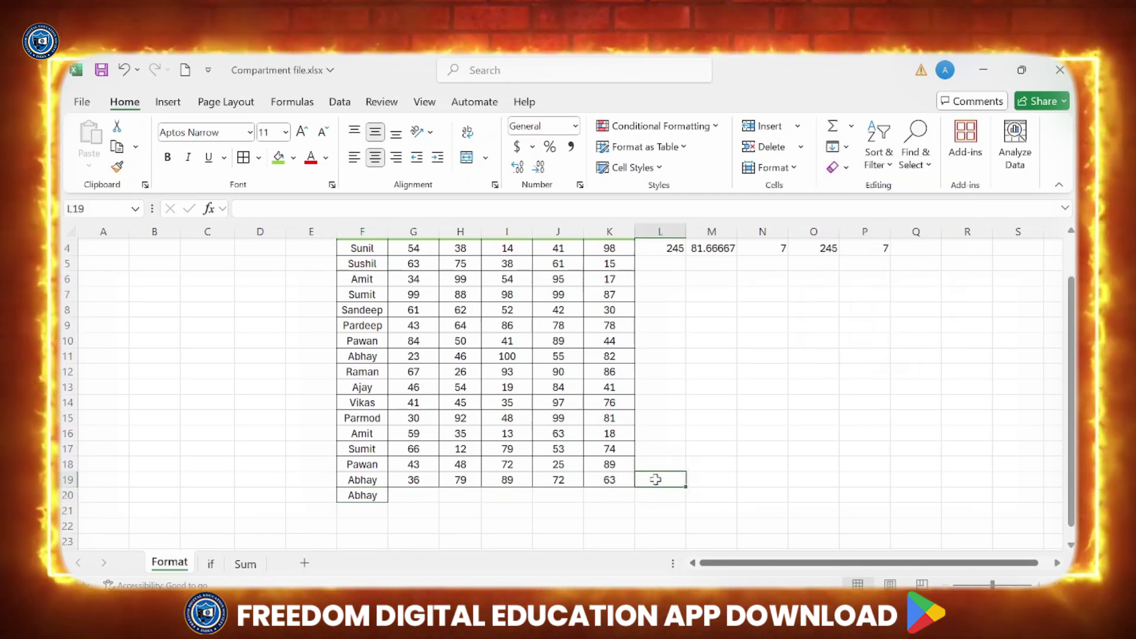
{"action": "left_click", "coordinate": [847, 147]}
{"action": "left_click", "coordinate": [861, 188]}
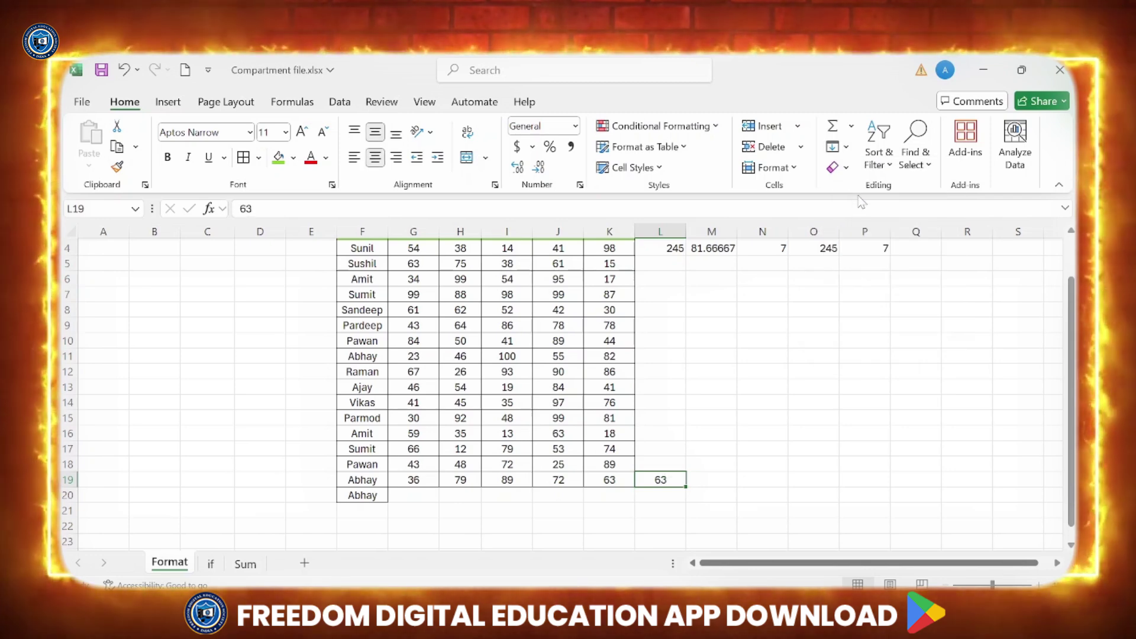
Use Fill Left to copy the name from F17 into cell E17.
{"action": "left_click", "coordinate": [304, 478]}
{"action": "left_click", "coordinate": [307, 449]}
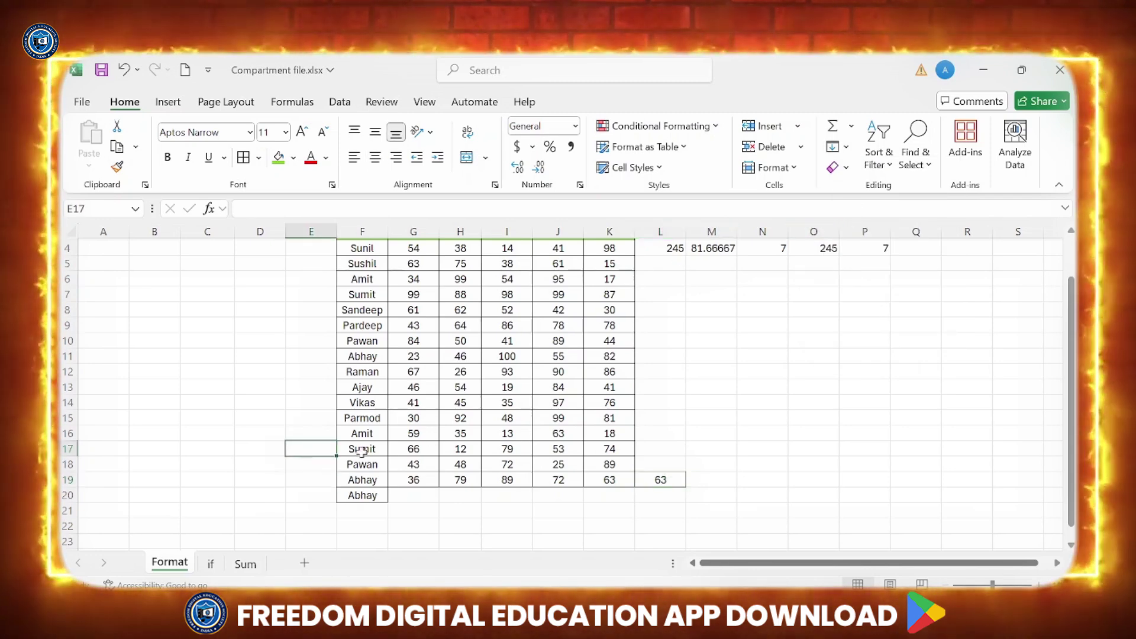
{"action": "left_click", "coordinate": [846, 147]}
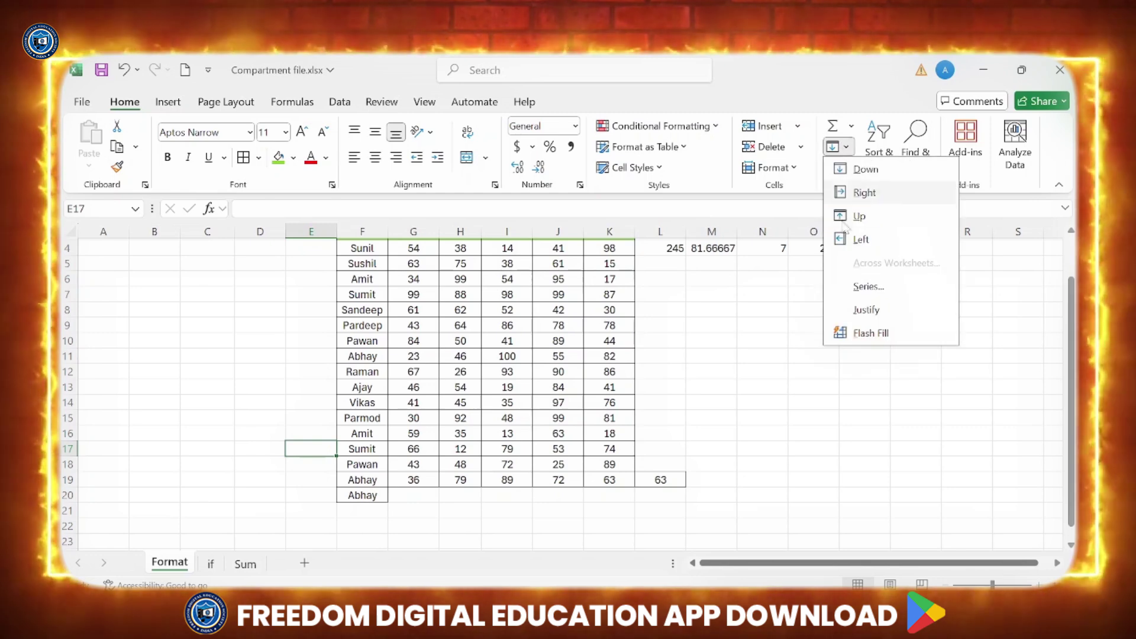
{"action": "left_click", "coordinate": [856, 246]}
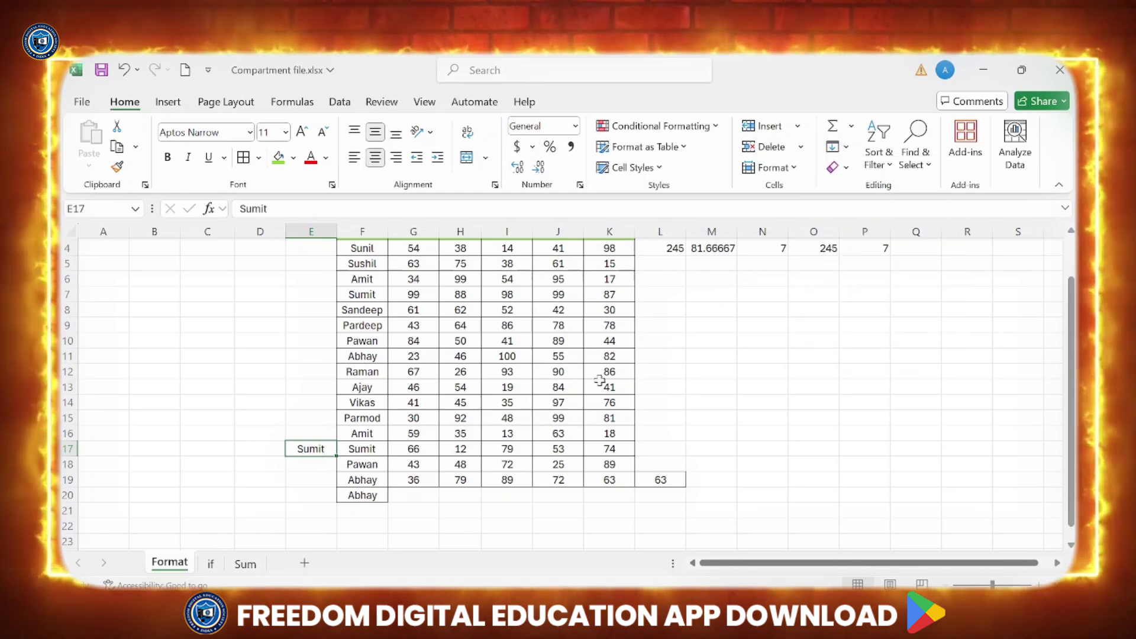
Use Fill Up to copy the Eng heading from H3 into cell H2.
{"action": "scroll", "coordinate": [589, 388], "scroll_direction": "up", "scroll_amount": 1}
{"action": "left_click", "coordinate": [463, 259]}
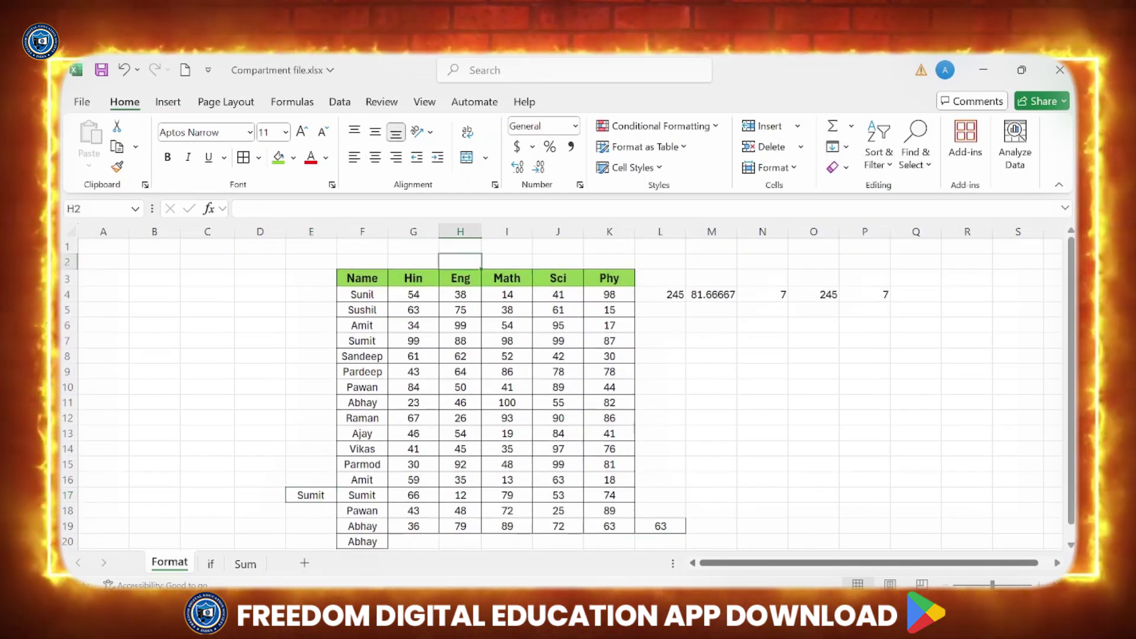
{"action": "left_click", "coordinate": [846, 168]}
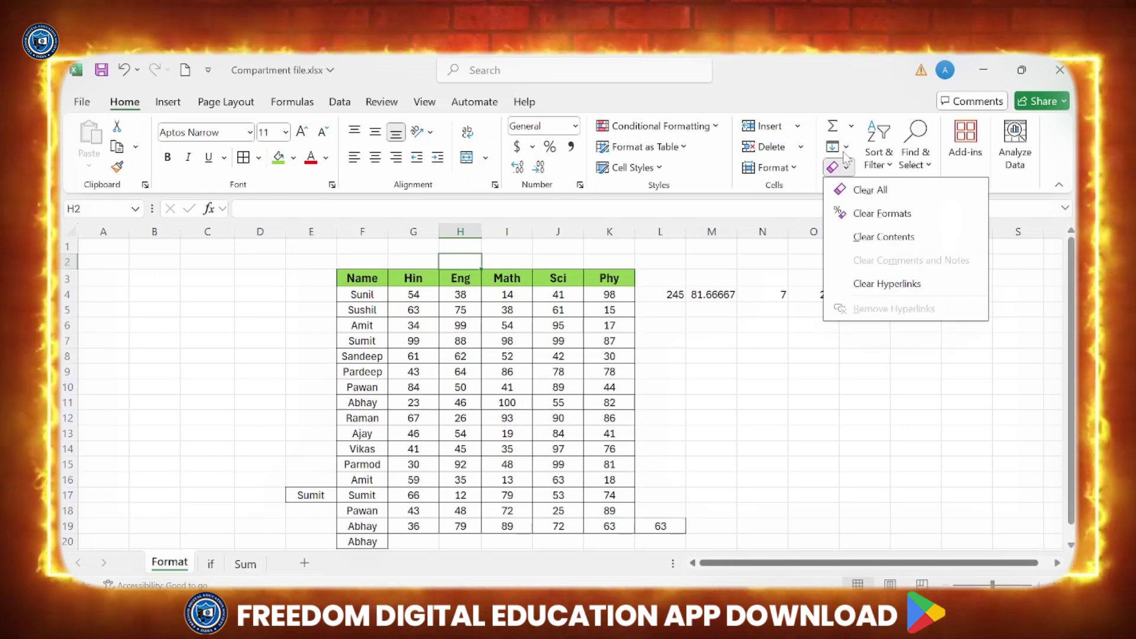
{"action": "left_click", "coordinate": [846, 147]}
{"action": "left_click", "coordinate": [859, 216]}
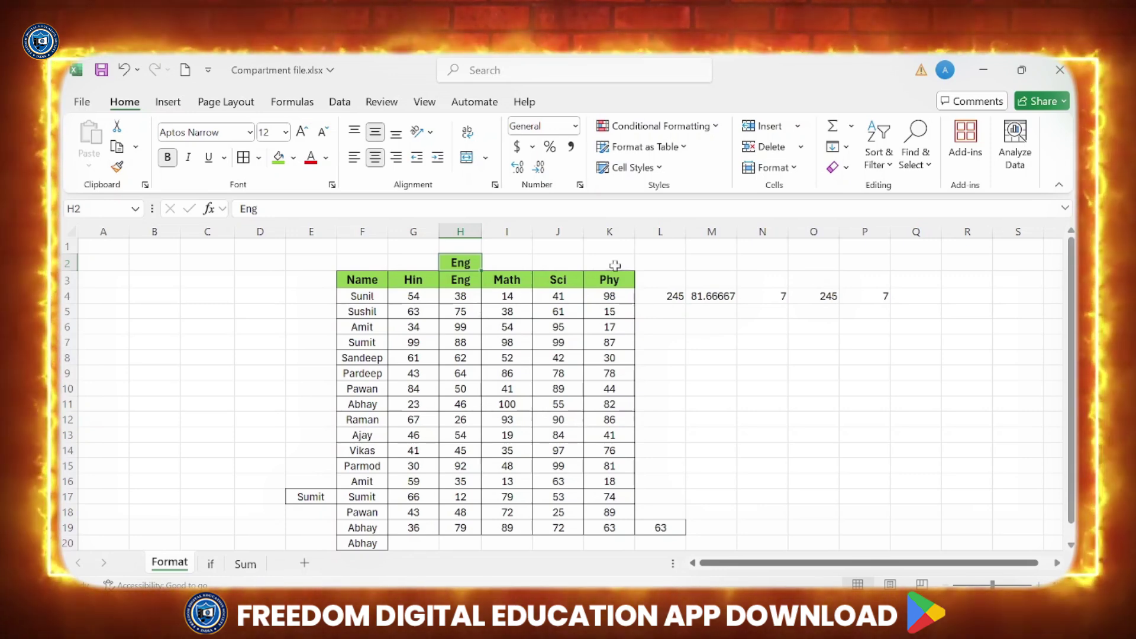
{"action": "left_click", "coordinate": [847, 148]}
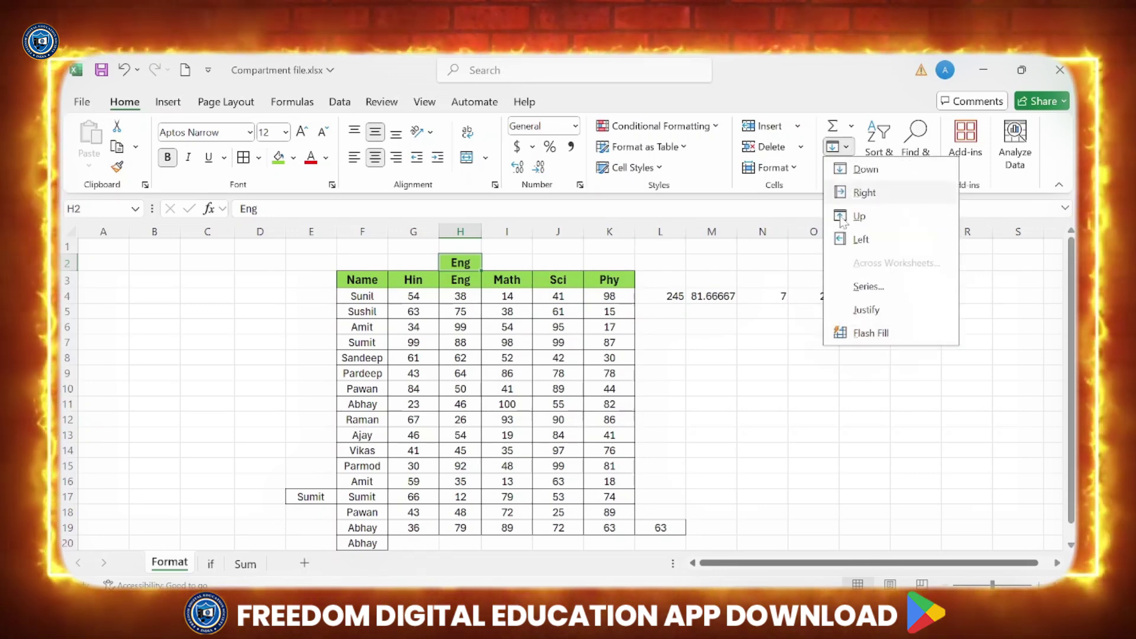
{"action": "left_click", "coordinate": [806, 361]}
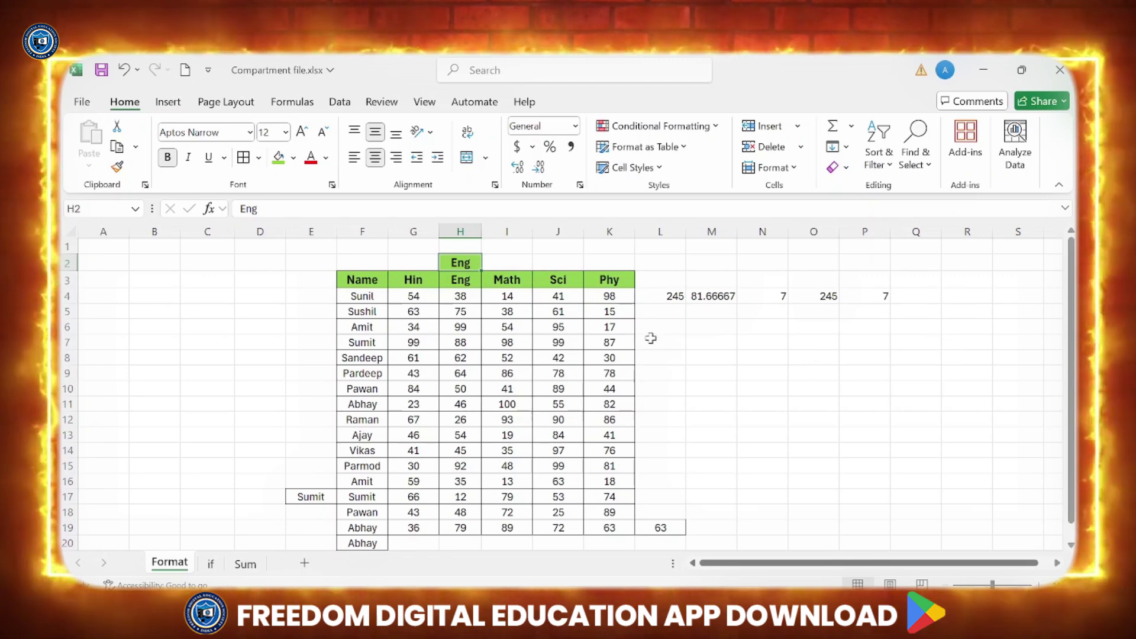
Enter 1 in cell B3 and fill a linear series down the column with step value 1 and stop value 10.
{"action": "left_click", "coordinate": [147, 282]}
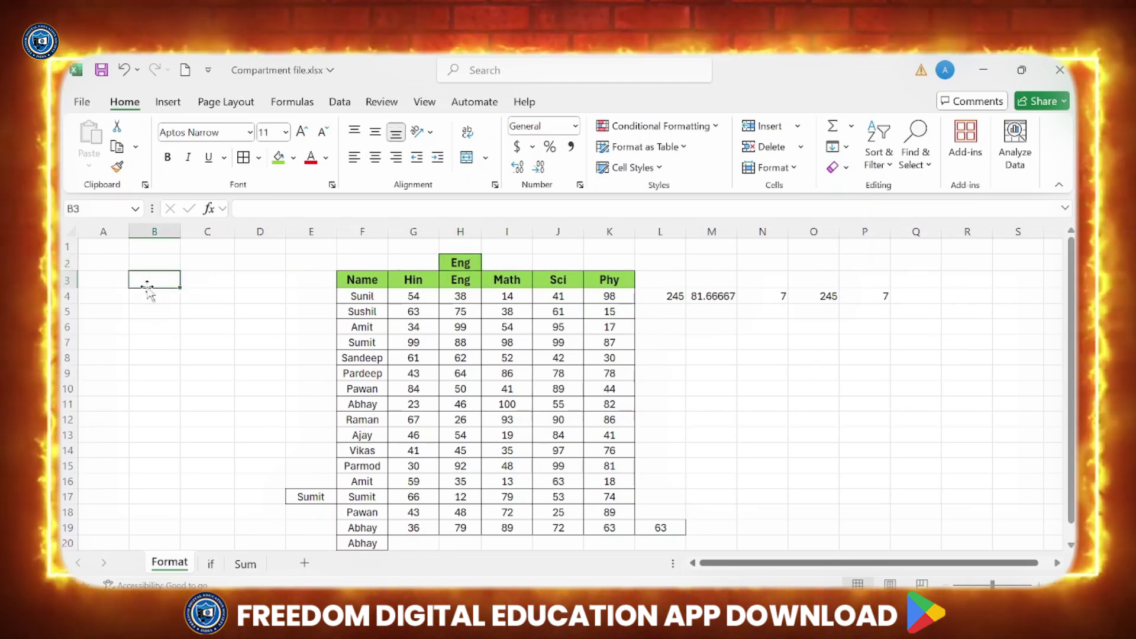
{"action": "type", "text": "1"}
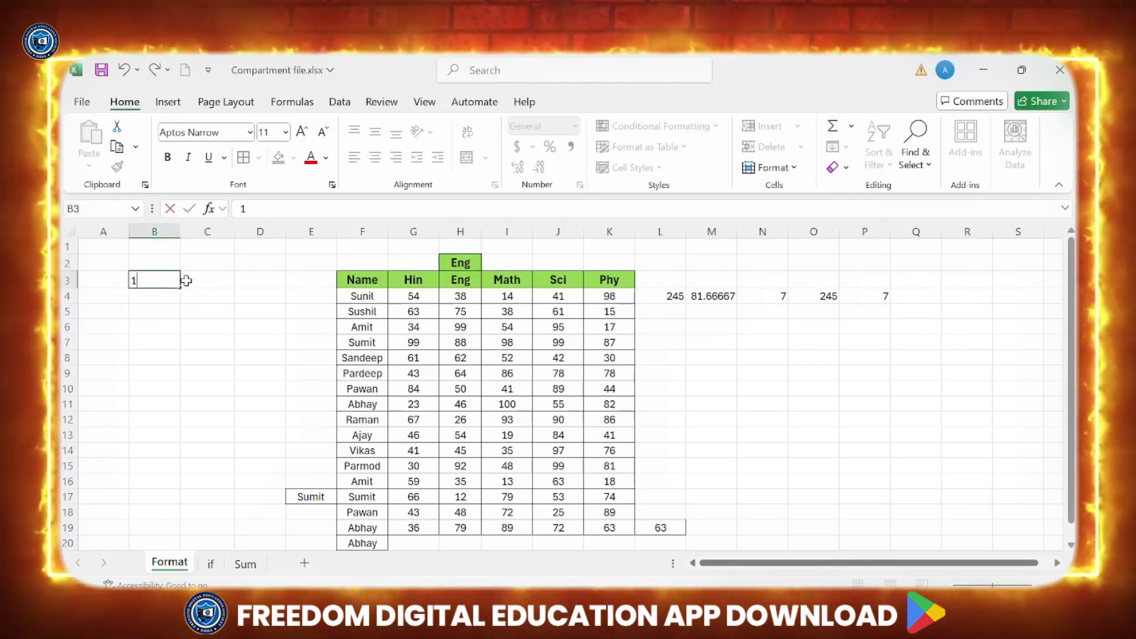
{"action": "left_click", "coordinate": [191, 311]}
{"action": "left_click", "coordinate": [154, 284]}
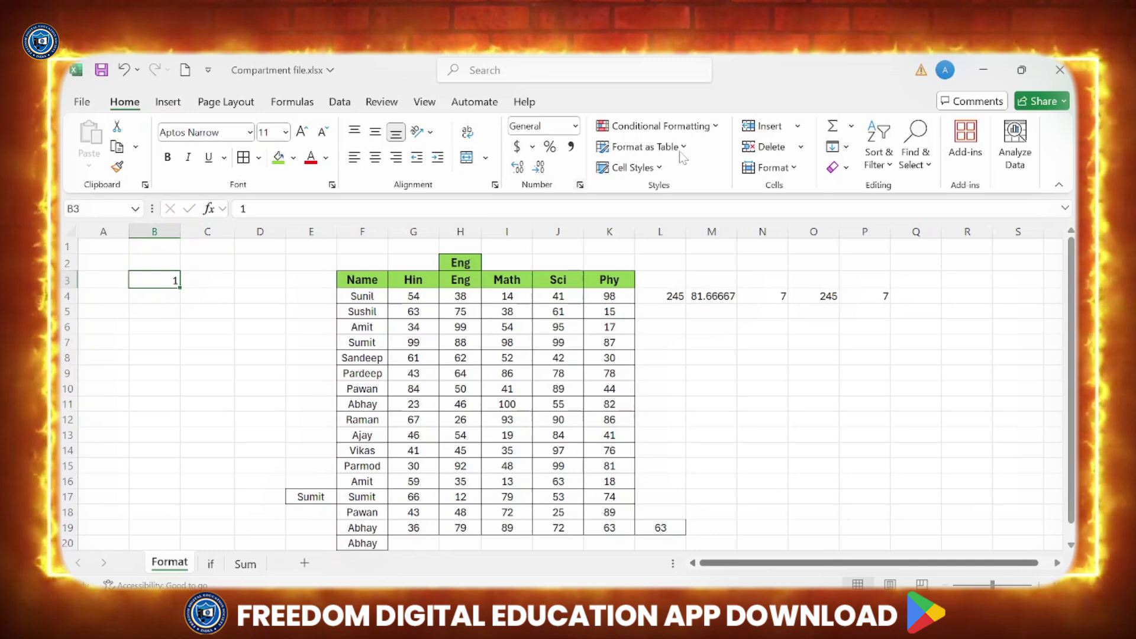
{"action": "left_click", "coordinate": [848, 149]}
{"action": "left_click", "coordinate": [868, 289]}
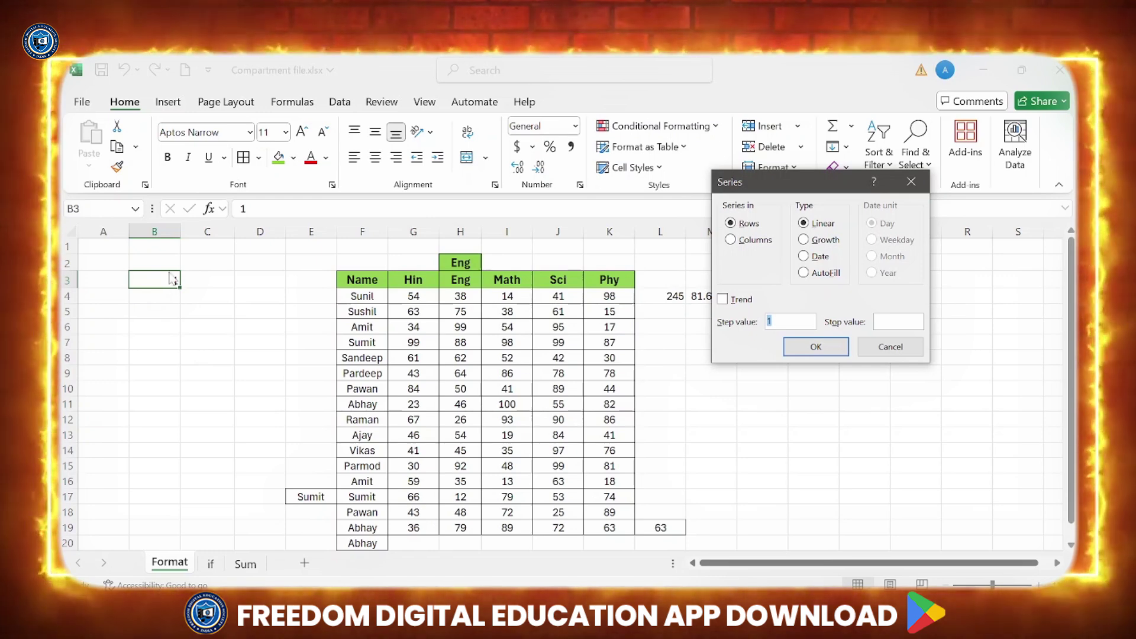
{"action": "left_click", "coordinate": [743, 240]}
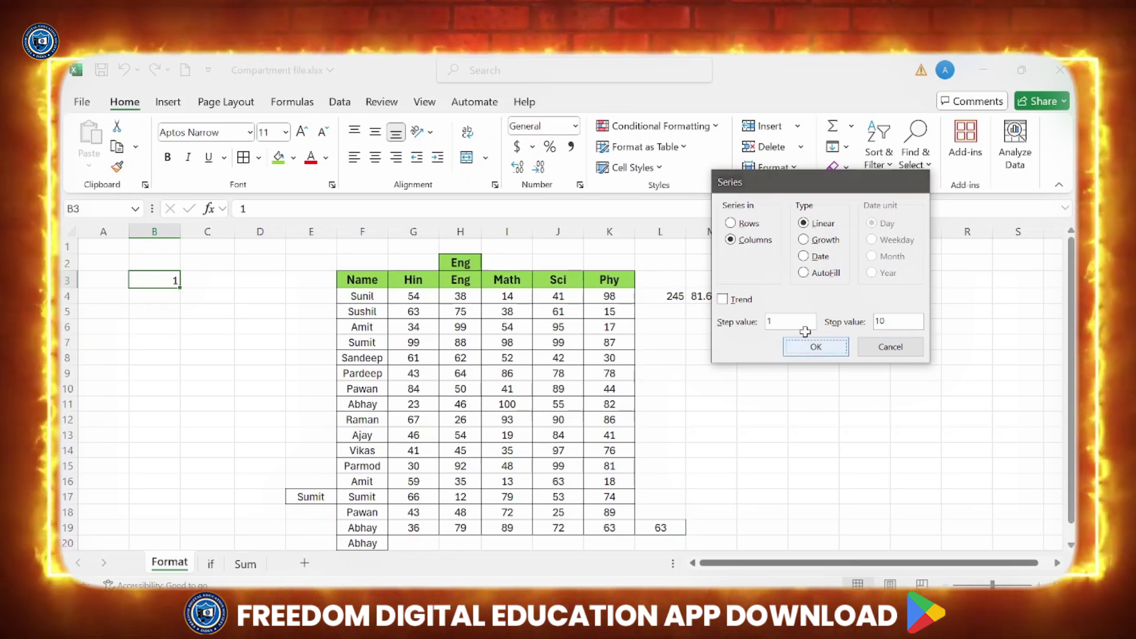
{"action": "left_click", "coordinate": [814, 347]}
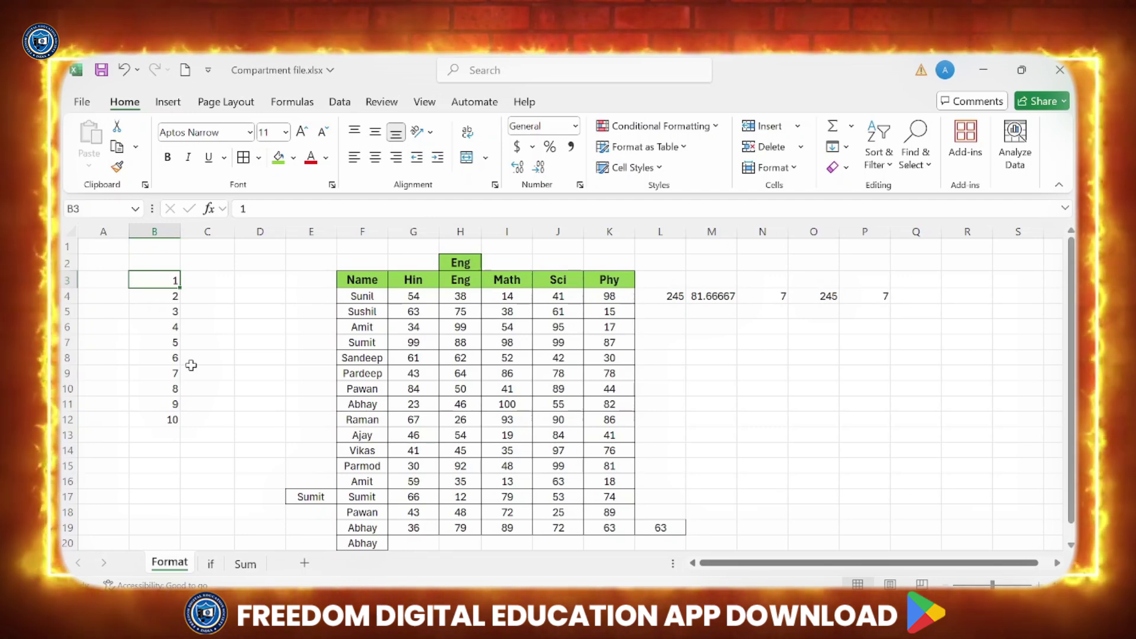
Delete the number series from column B by clearing the range B3:C12.
{"action": "left_click", "coordinate": [203, 340]}
{"action": "left_click_drag", "start_coordinate": [142, 282], "coordinate": [184, 419]}
{"action": "key", "text": "Delete"}
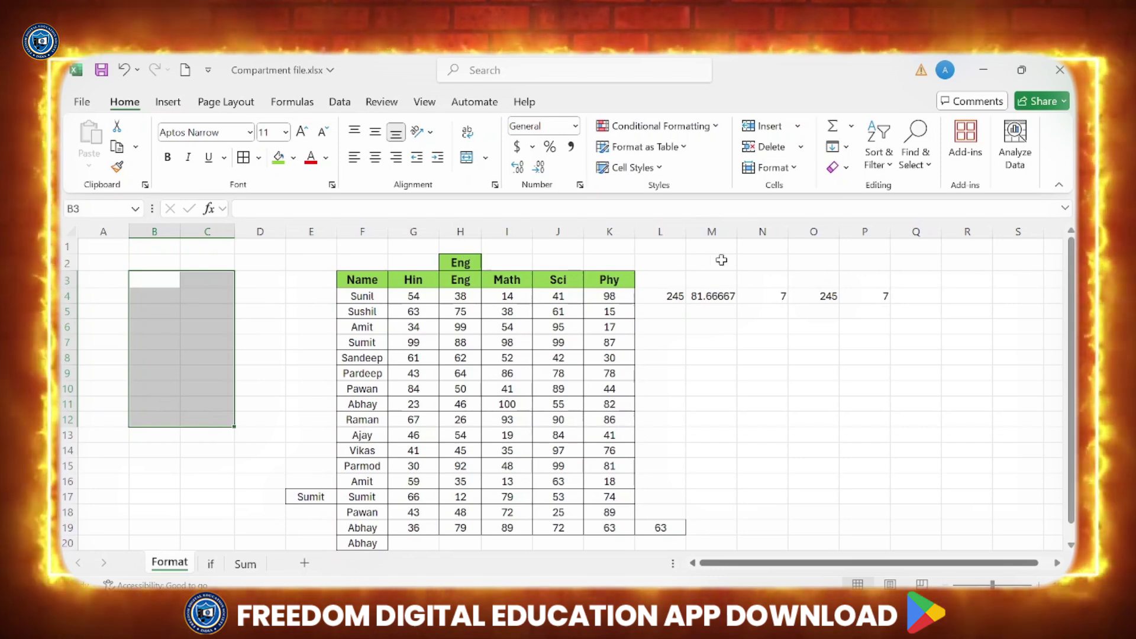
{"action": "left_click", "coordinate": [845, 146]}
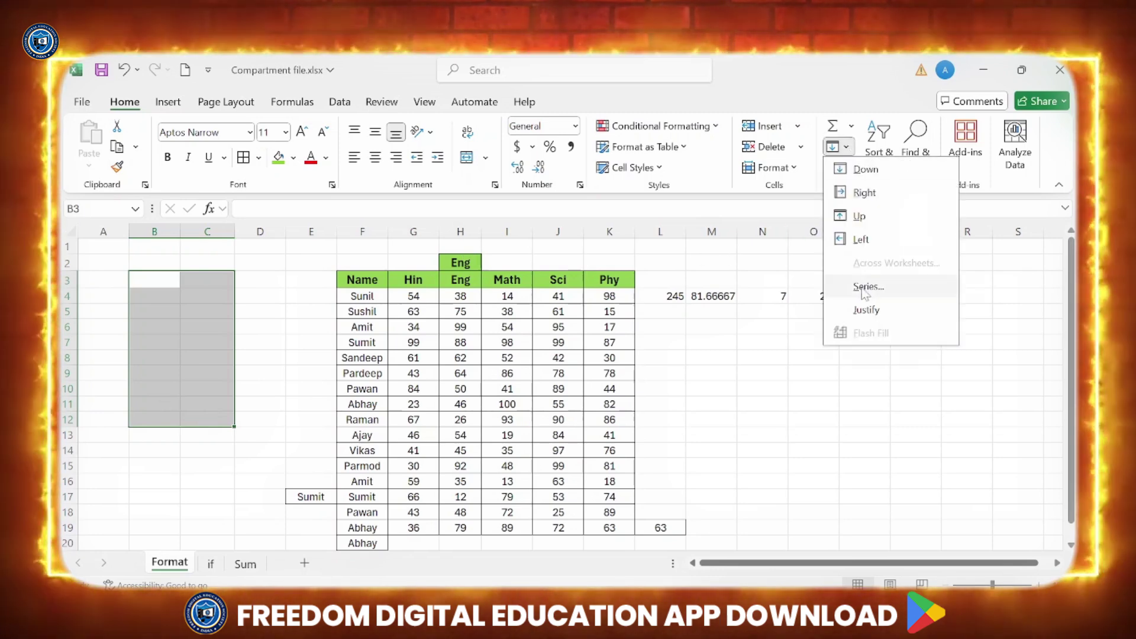
{"action": "left_click", "coordinate": [850, 149]}
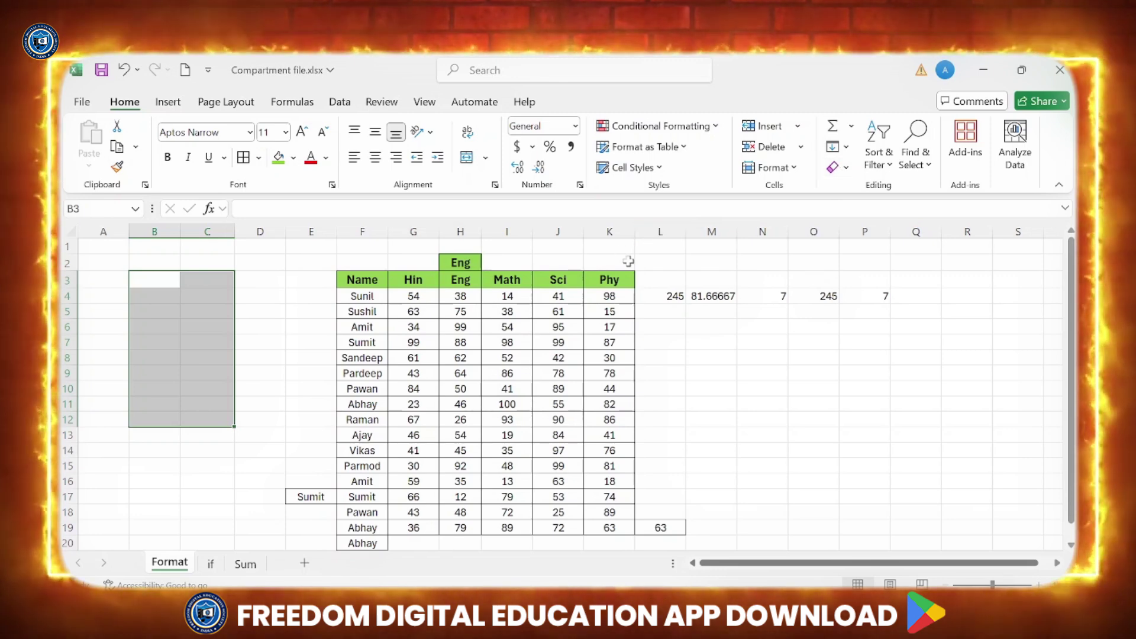
{"action": "left_click", "coordinate": [745, 383]}
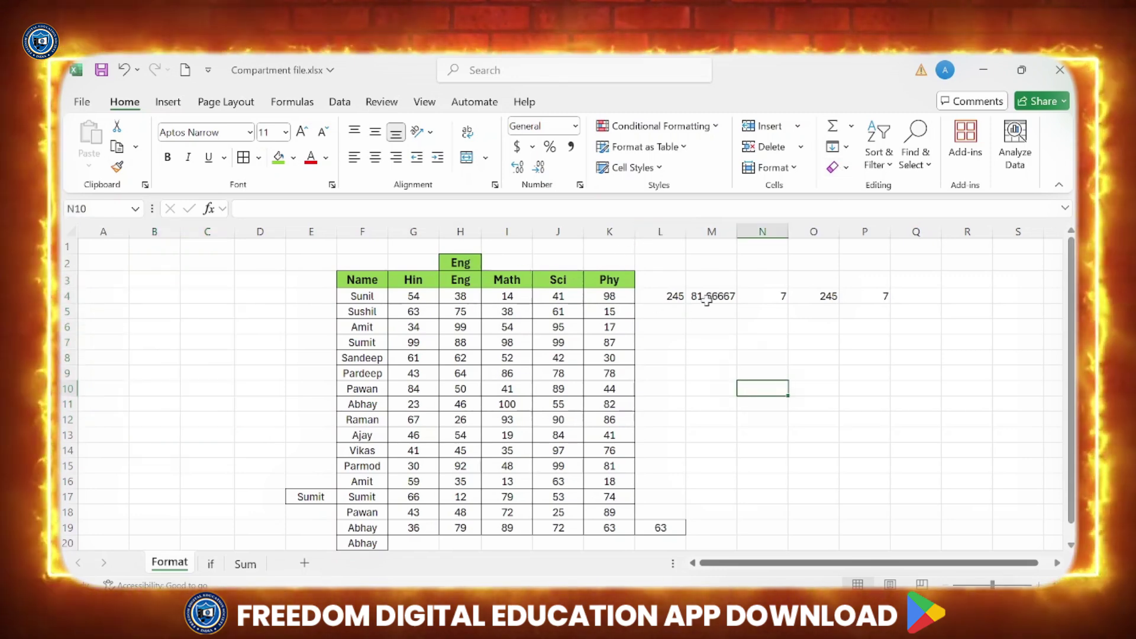
{"action": "left_click_drag", "start_coordinate": [670, 295], "coordinate": [881, 296]}
{"action": "left_click", "coordinate": [841, 168]}
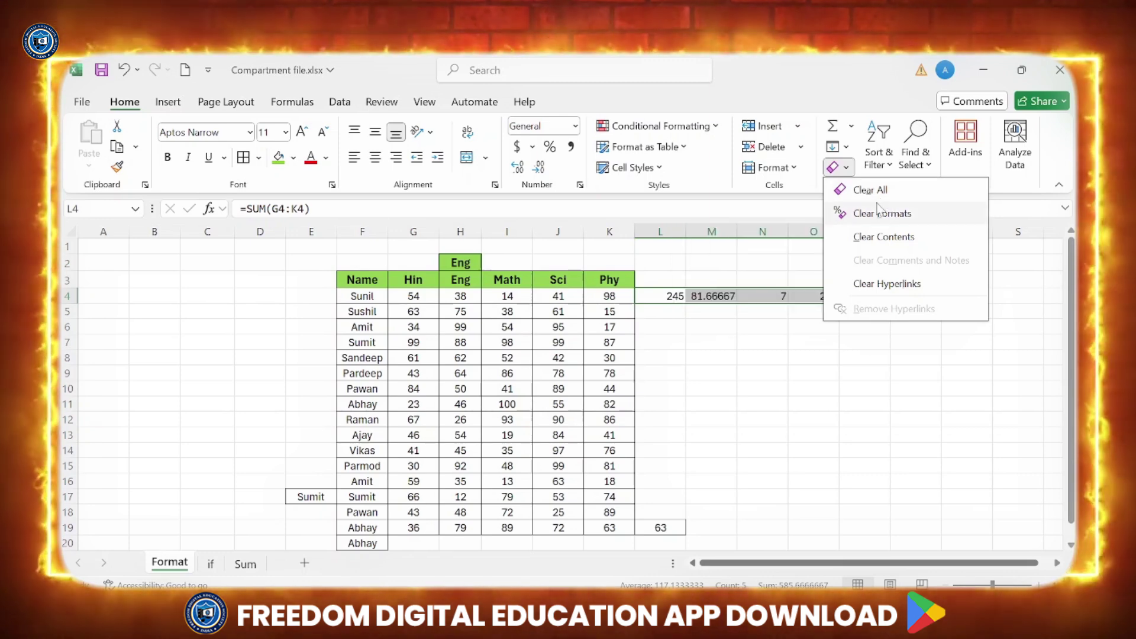
{"action": "left_click", "coordinate": [485, 289]}
Clear only the formatting of the extra Eng heading in cell H2, and undo that clearing.
{"action": "left_click", "coordinate": [466, 262]}
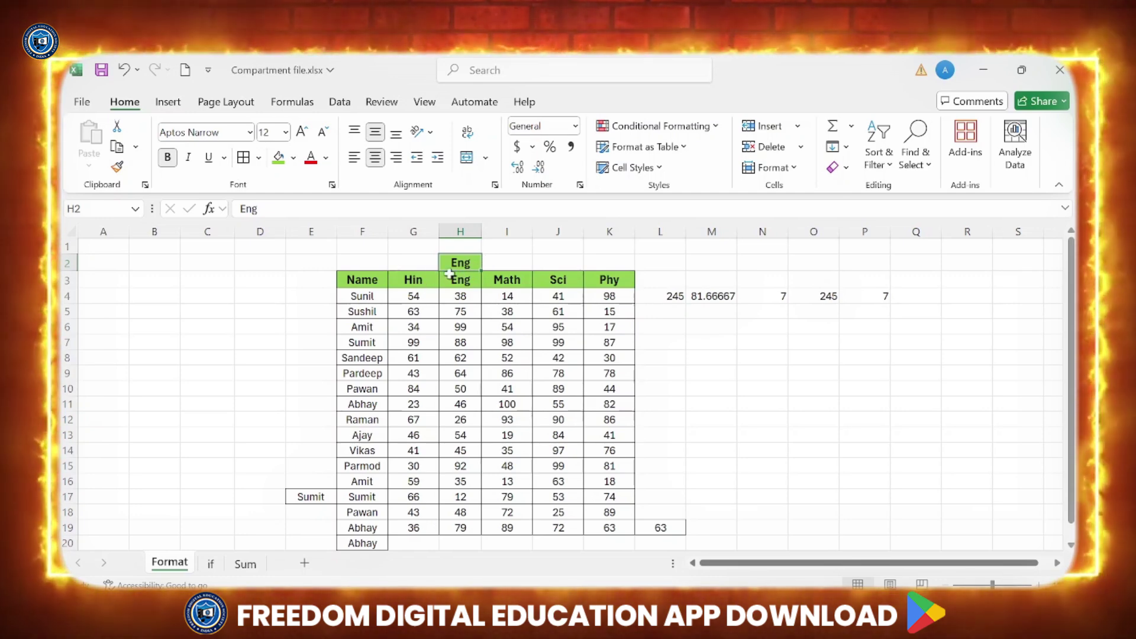
{"action": "left_click", "coordinate": [845, 169]}
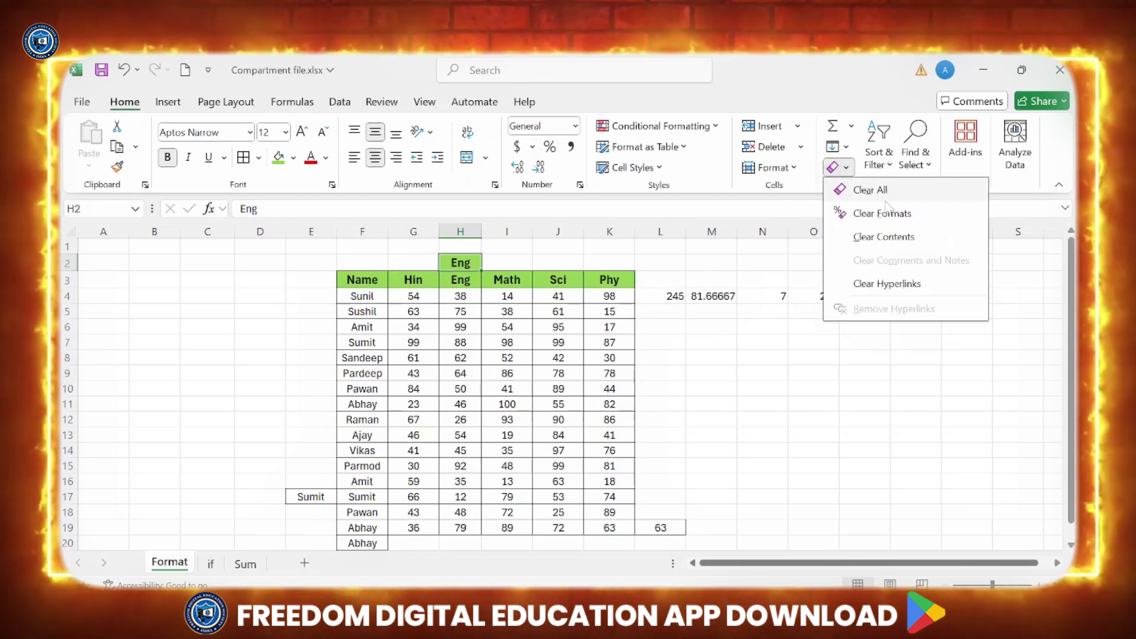
{"action": "left_click", "coordinate": [881, 213]}
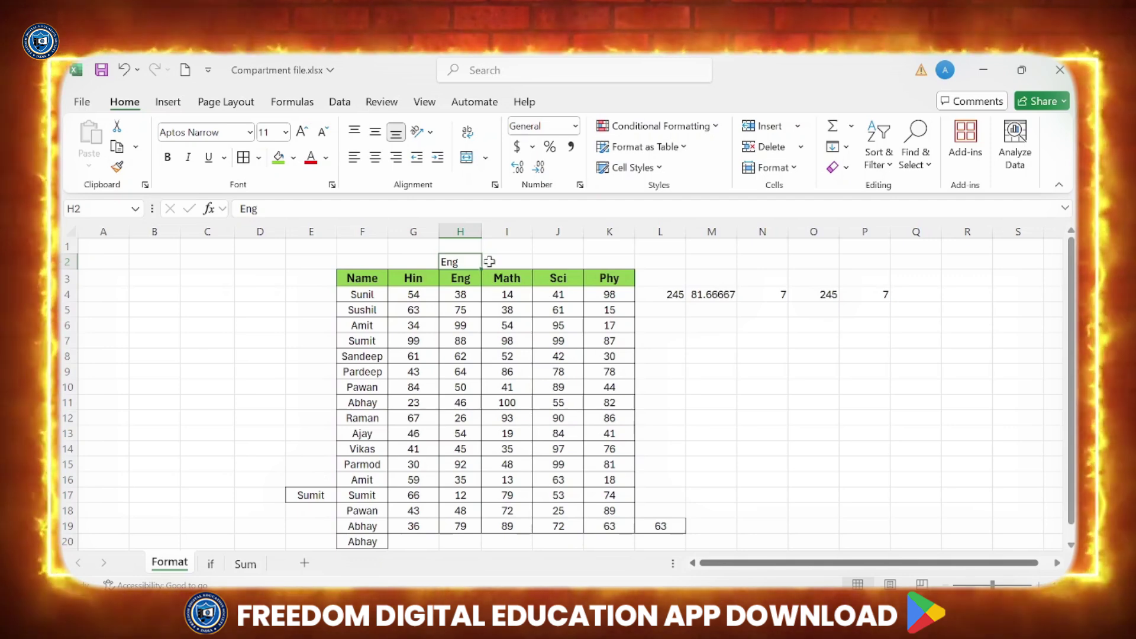
{"action": "key", "text": "ctrl+z"}
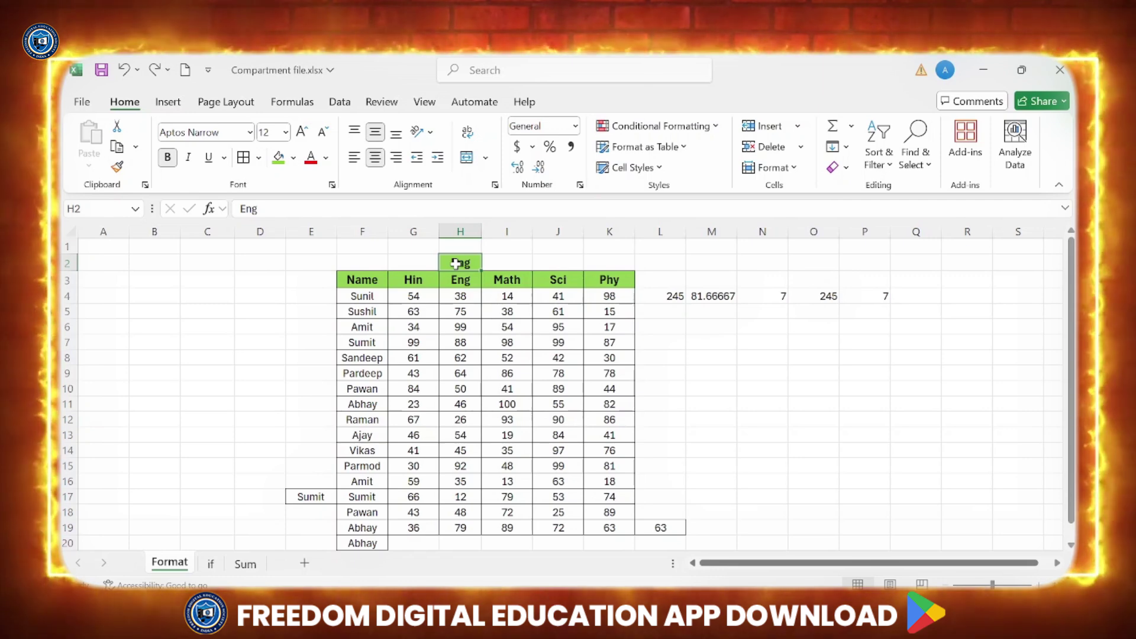
Clear only the contents of the extra Eng heading in cell H2, and undo that clearing.
{"action": "left_click", "coordinate": [837, 168]}
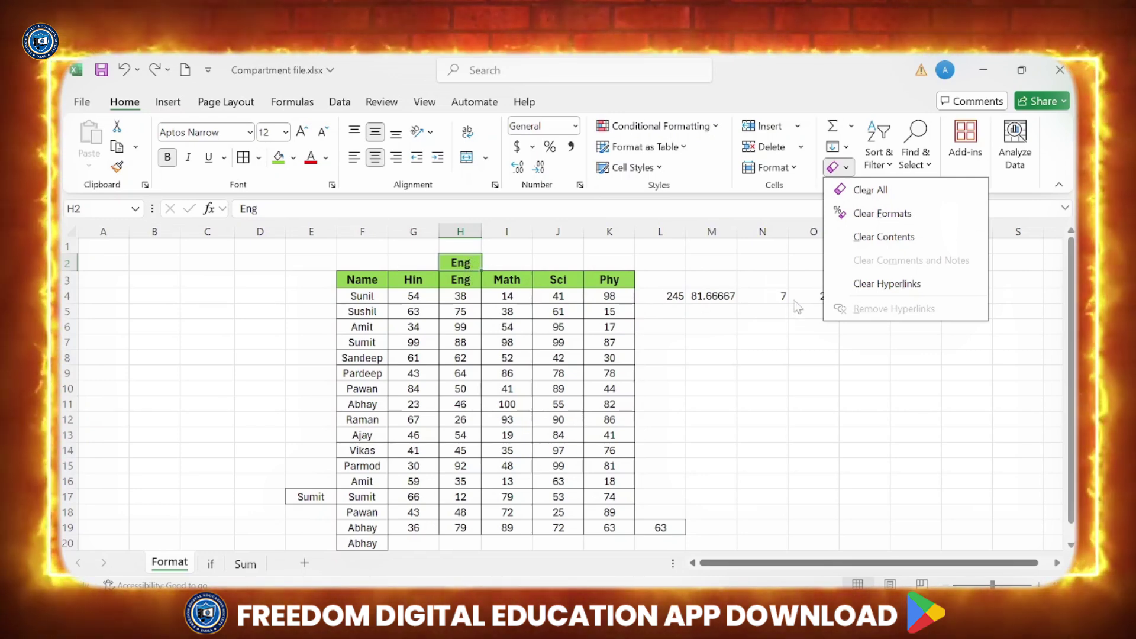
{"action": "left_click", "coordinate": [881, 237]}
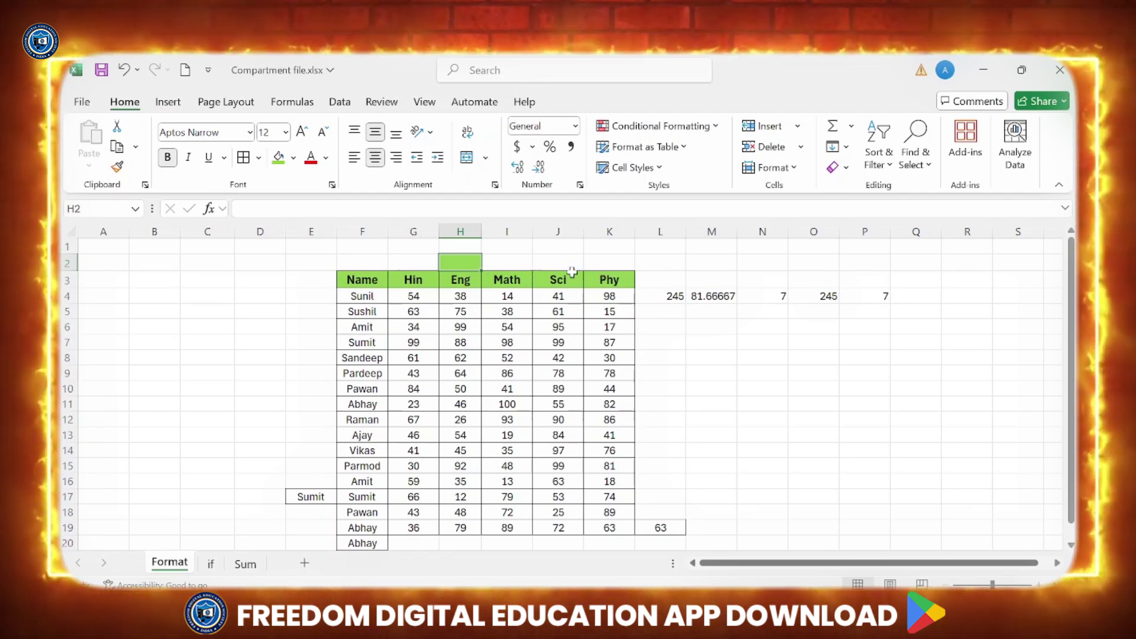
{"action": "key", "text": "ctrl+z"}
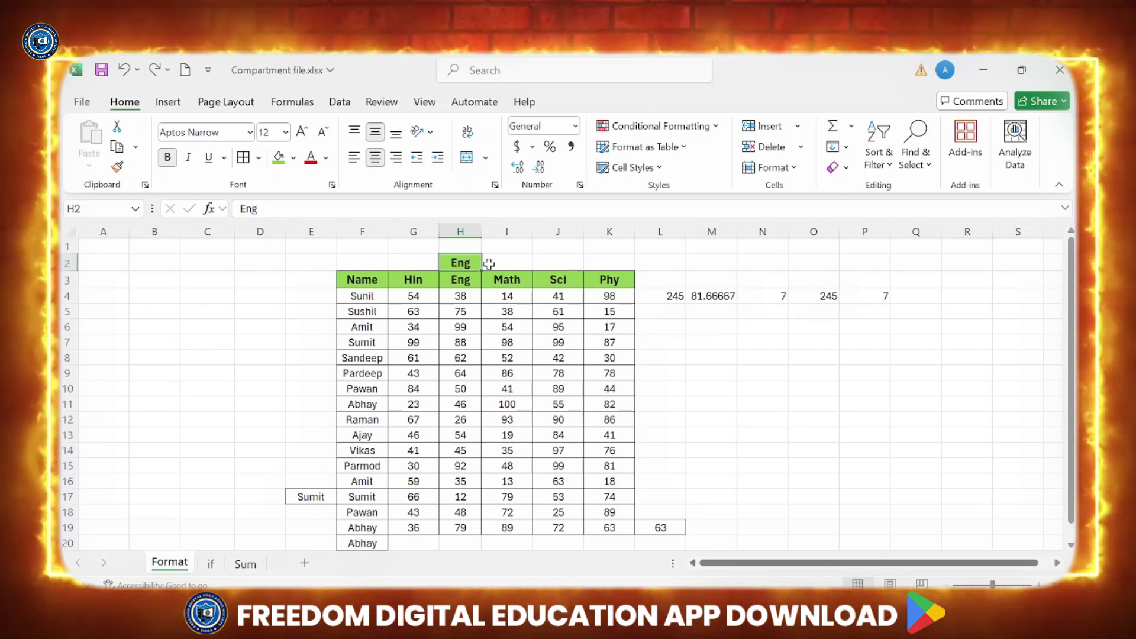
Use Clear All to remove both the text and the formatting of the extra Eng heading in cell H2.
{"action": "left_click", "coordinate": [848, 167]}
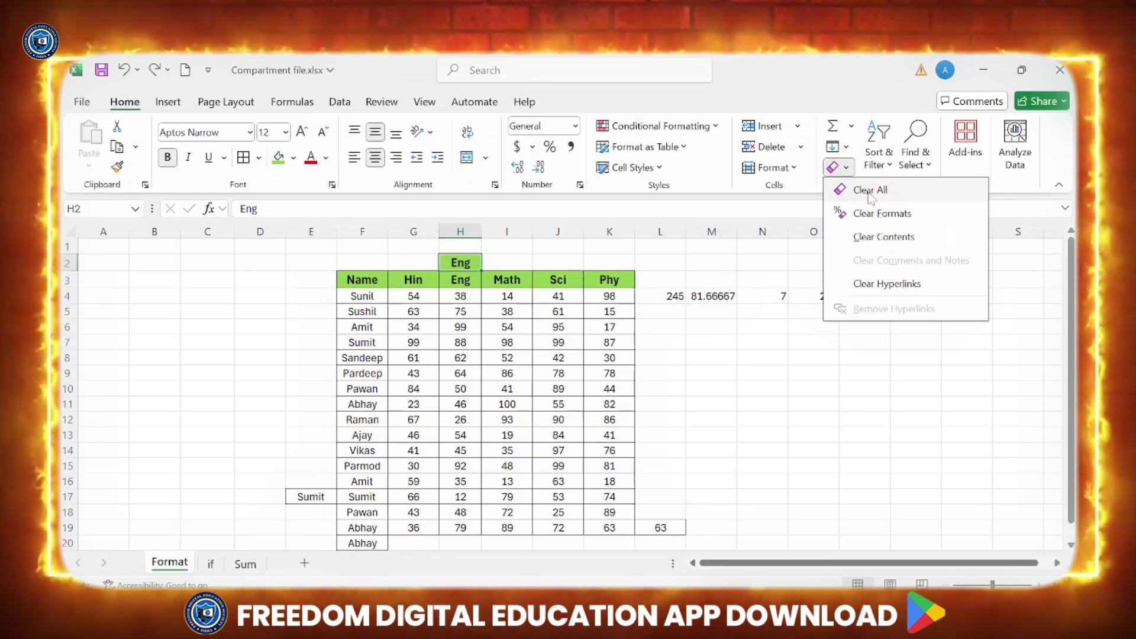
{"action": "left_click", "coordinate": [868, 194]}
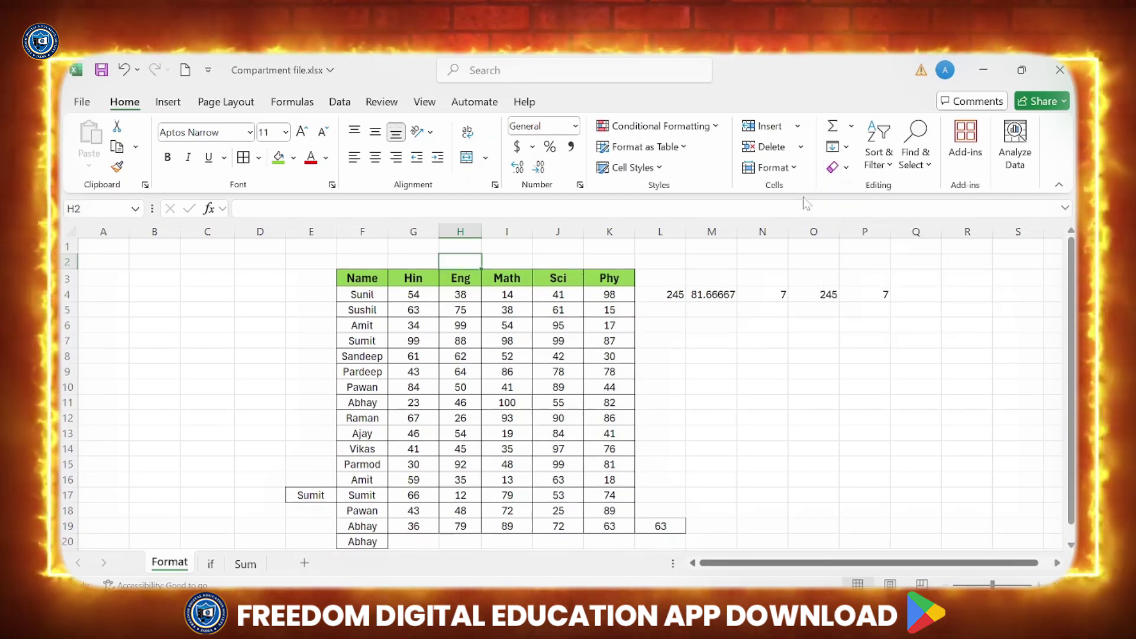
{"action": "left_click", "coordinate": [794, 168]}
{"action": "left_click", "coordinate": [834, 169]}
{"action": "left_click", "coordinate": [843, 168]}
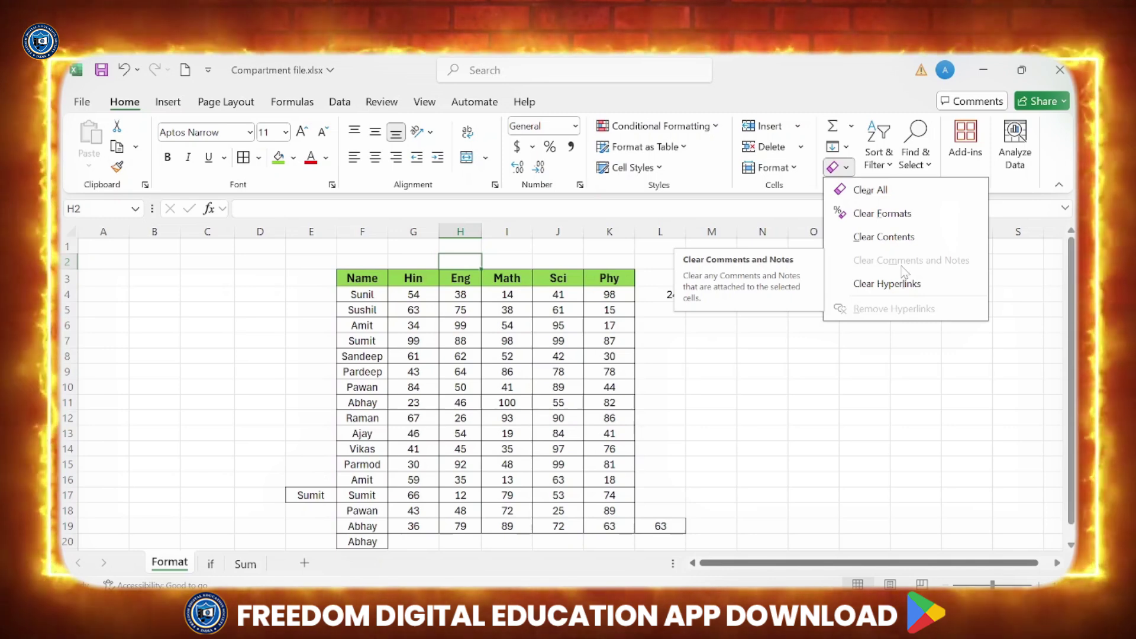
{"action": "left_click", "coordinate": [689, 343]}
Use Clear All on the ranges L3:Q4 and L17:L20 to remove the extra values beside the marks table.
{"action": "left_click_drag", "start_coordinate": [666, 282], "coordinate": [940, 297]}
{"action": "left_click", "coordinate": [834, 168]}
{"action": "left_click", "coordinate": [852, 190]}
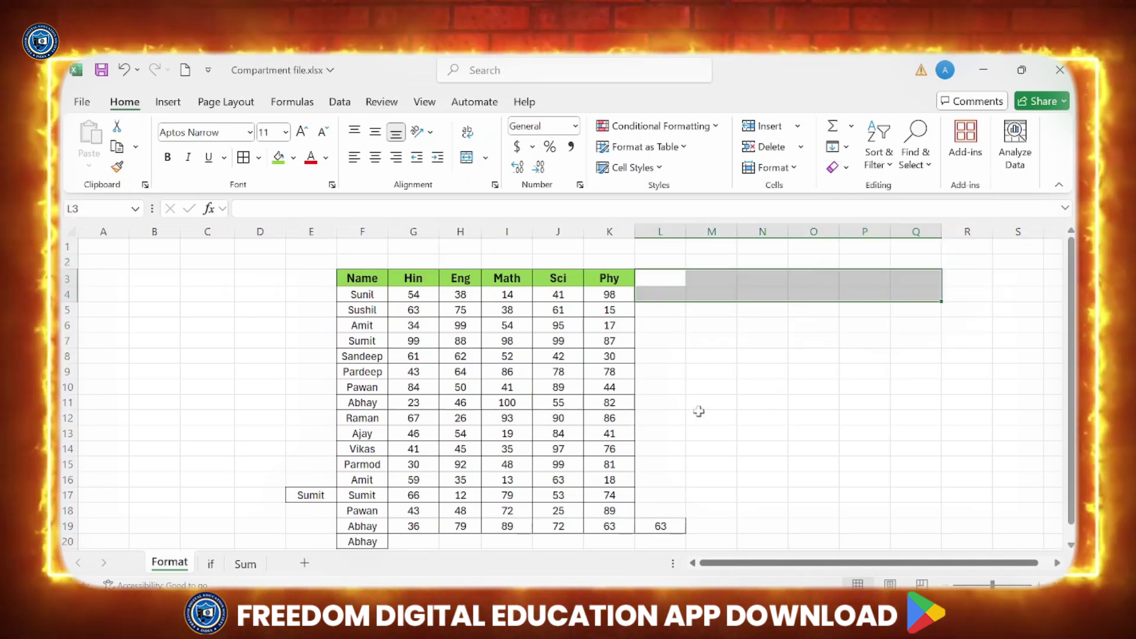
{"action": "left_click_drag", "start_coordinate": [668, 495], "coordinate": [661, 539]}
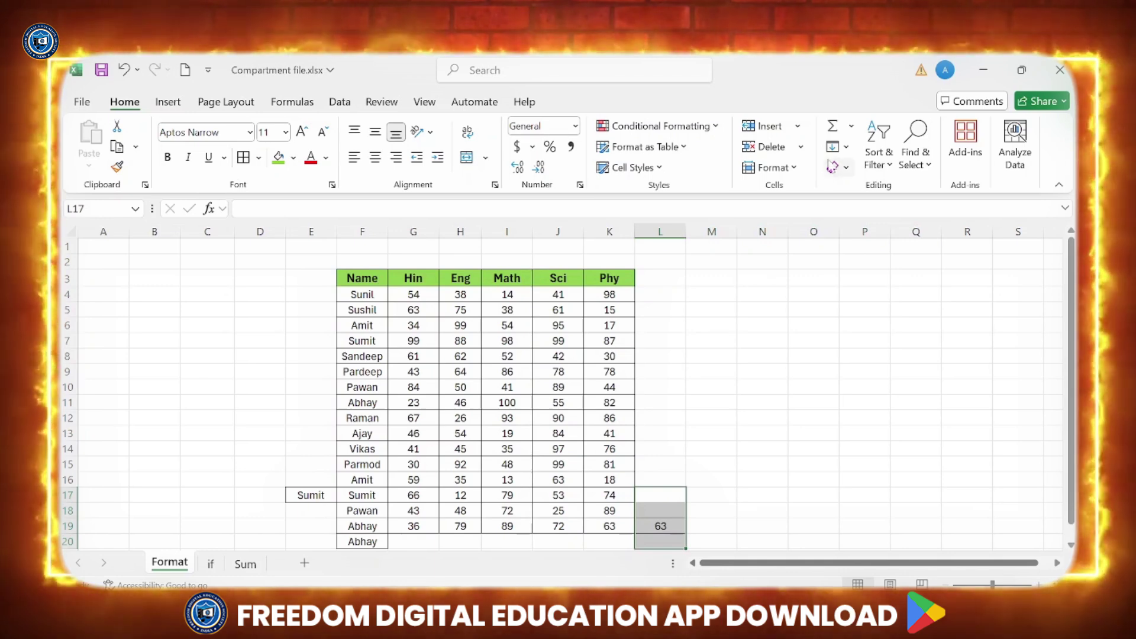
{"action": "left_click", "coordinate": [833, 167]}
{"action": "left_click", "coordinate": [852, 190]}
Use Clear All on the range E15:E19 and on cell F20 to remove the extra copied names around the table.
{"action": "scroll", "coordinate": [671, 406], "scroll_direction": "down", "scroll_amount": 2}
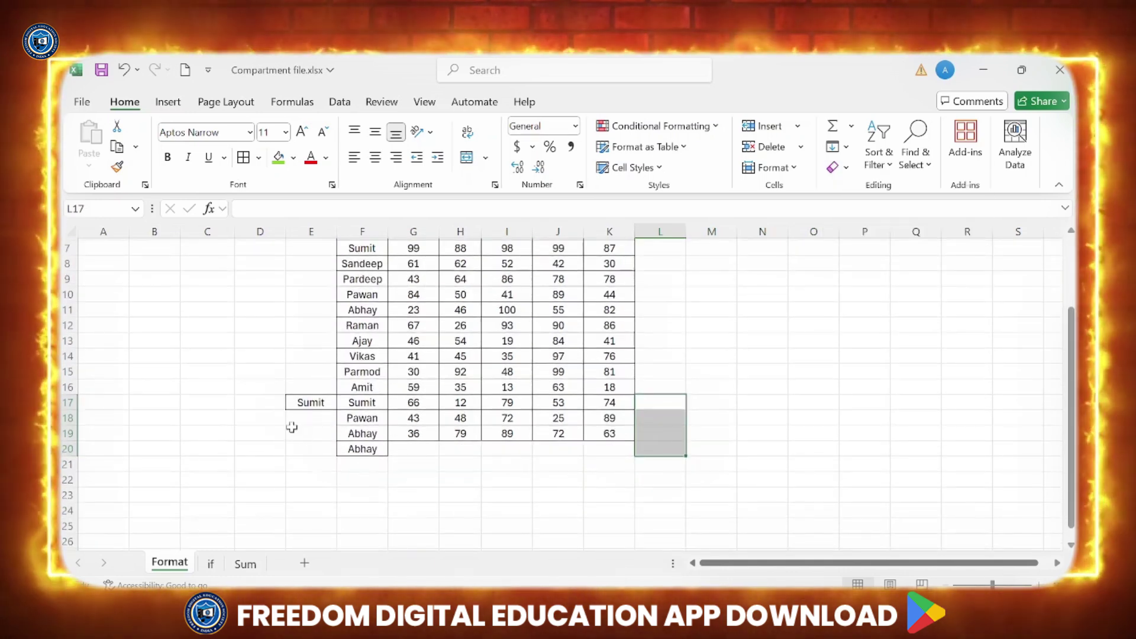
{"action": "left_click_drag", "start_coordinate": [303, 376], "coordinate": [302, 439]}
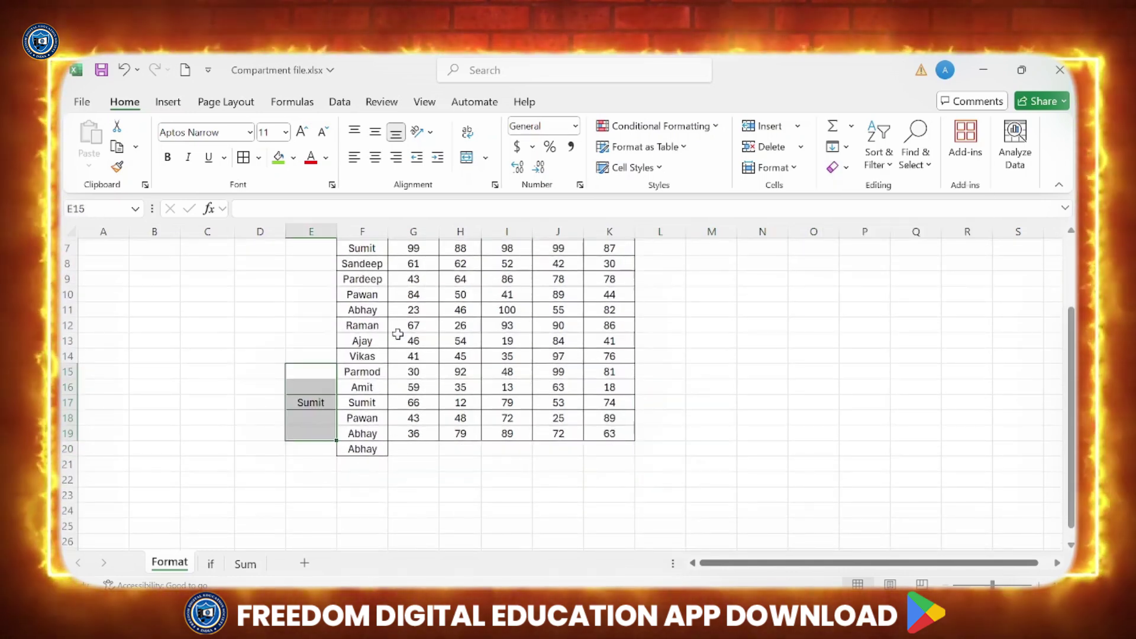
{"action": "left_click", "coordinate": [832, 168]}
{"action": "left_click", "coordinate": [852, 190]}
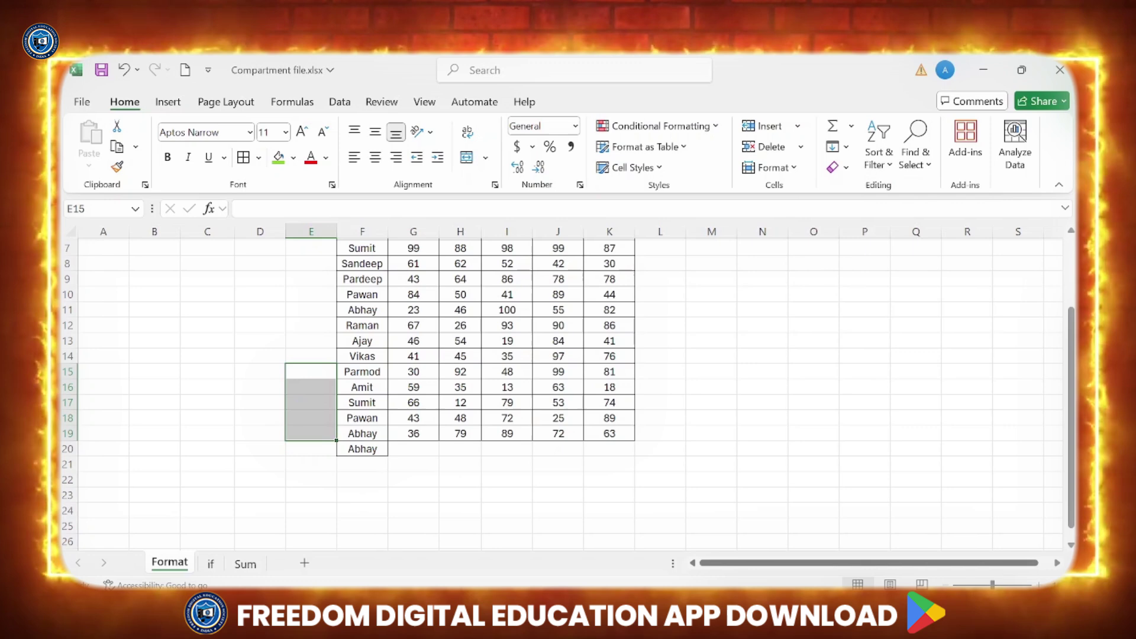
{"action": "left_click", "coordinate": [346, 445]}
{"action": "left_click", "coordinate": [832, 167]}
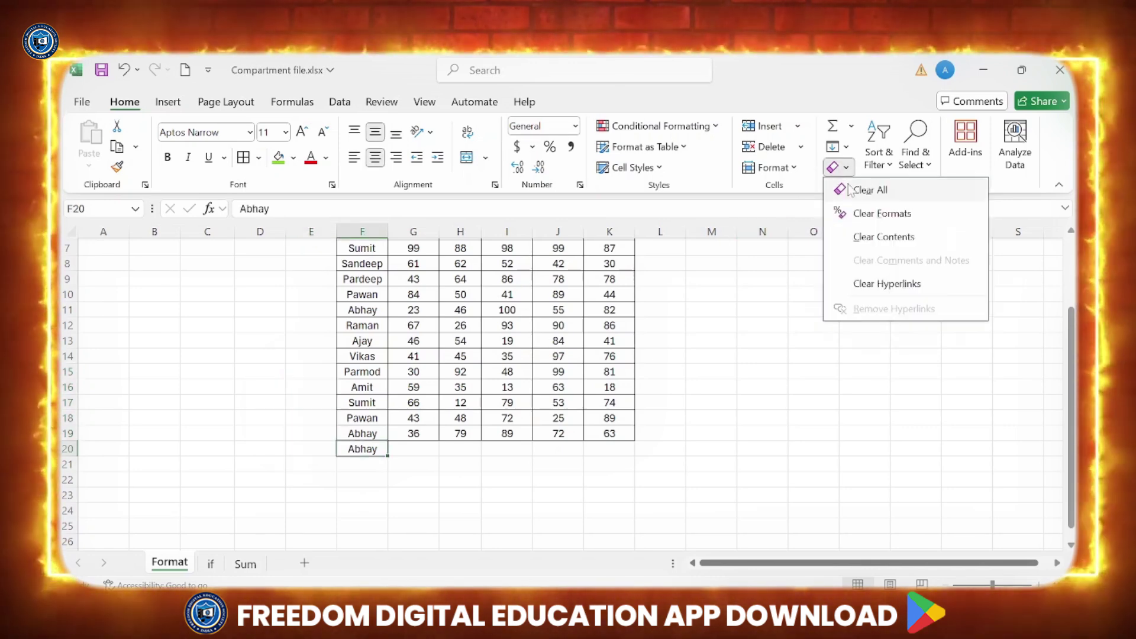
{"action": "left_click", "coordinate": [852, 189]}
{"action": "left_click", "coordinate": [723, 358]}
AutoSum the marks in G4:K19 so each student's row total fills column L.
{"action": "scroll", "coordinate": [724, 372], "scroll_direction": "up", "scroll_amount": 1}
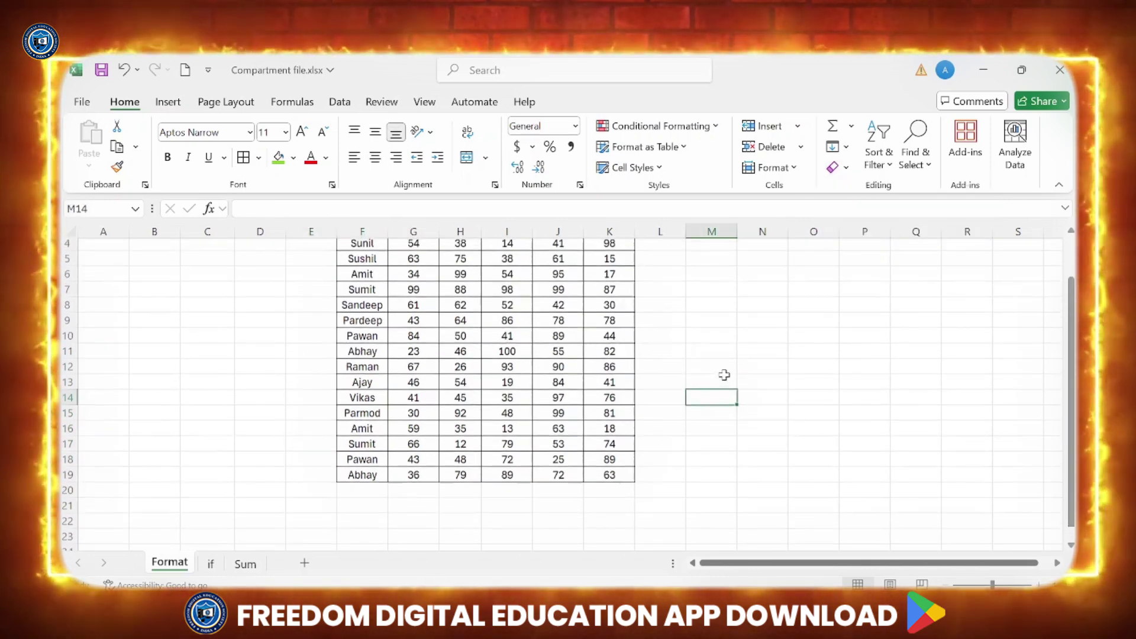
{"action": "scroll", "coordinate": [724, 374], "scroll_direction": "up", "scroll_amount": 1}
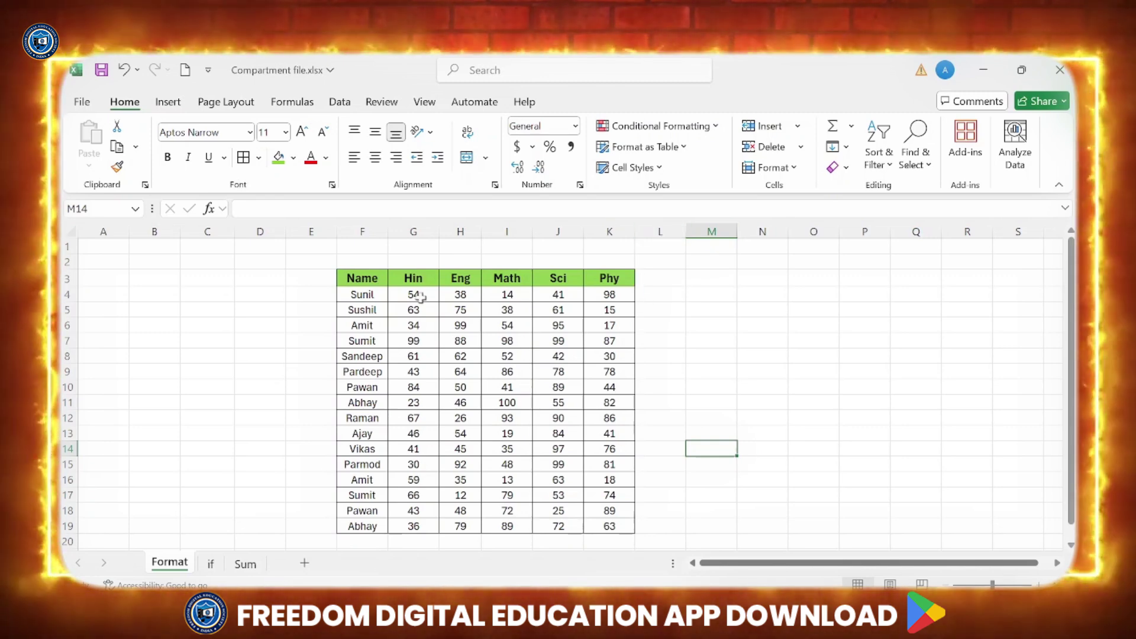
{"action": "left_click_drag", "start_coordinate": [413, 294], "coordinate": [656, 521]}
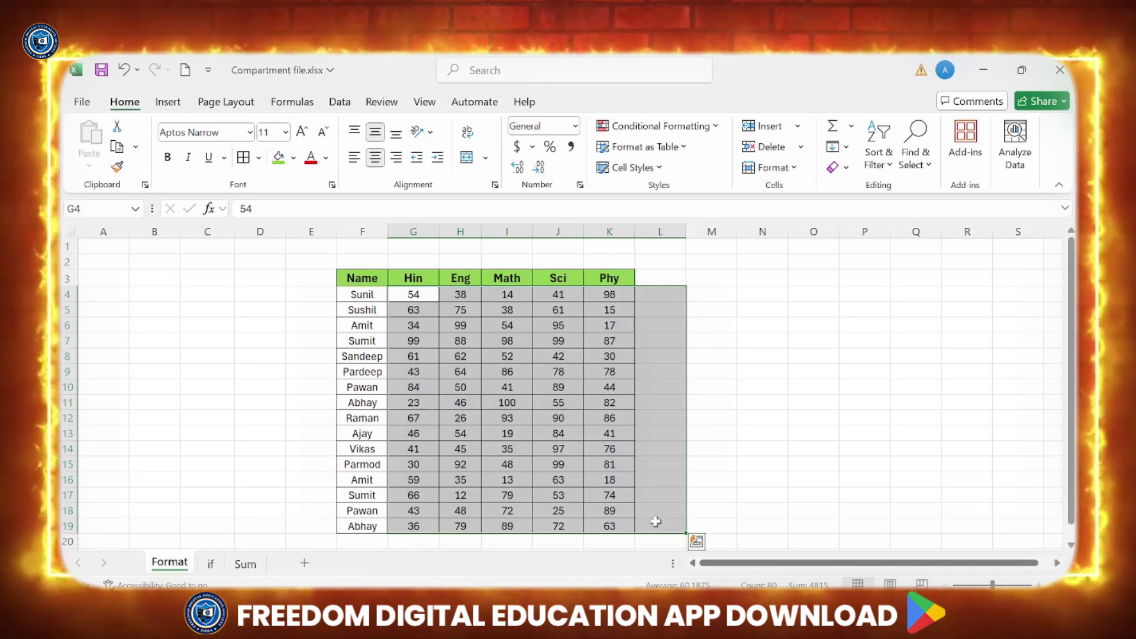
{"action": "key", "text": "alt+equal"}
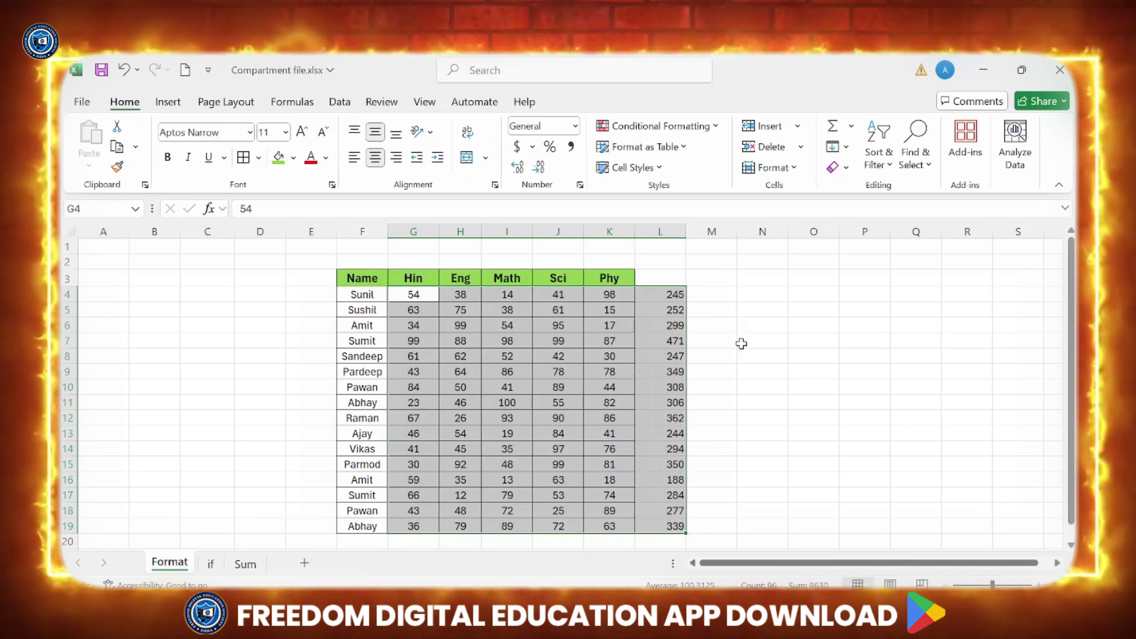
{"action": "left_click", "coordinate": [741, 342]}
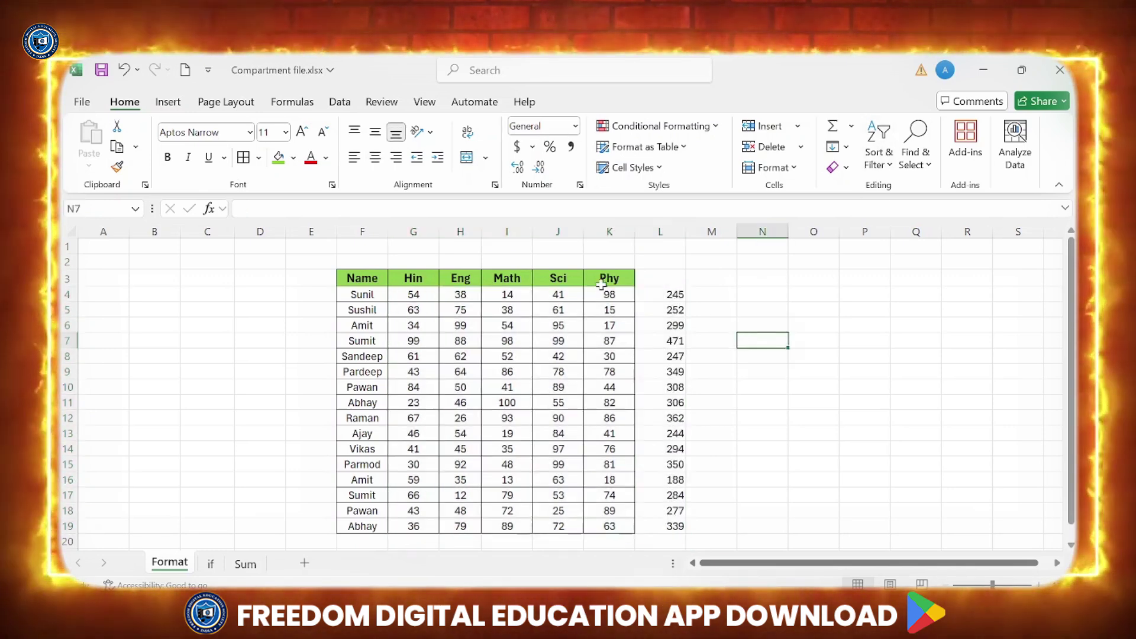
Enter the heading Total in cell L3 above the row sums.
{"action": "left_click", "coordinate": [660, 278]}
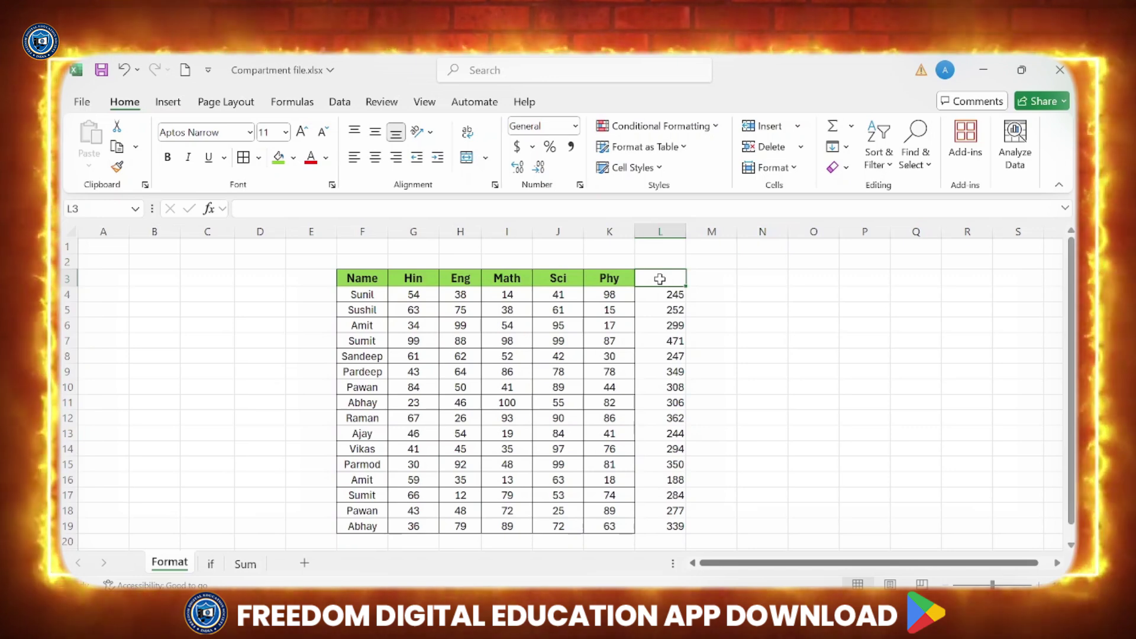
{"action": "type", "text": "Total"}
{"action": "key", "text": "Return"}
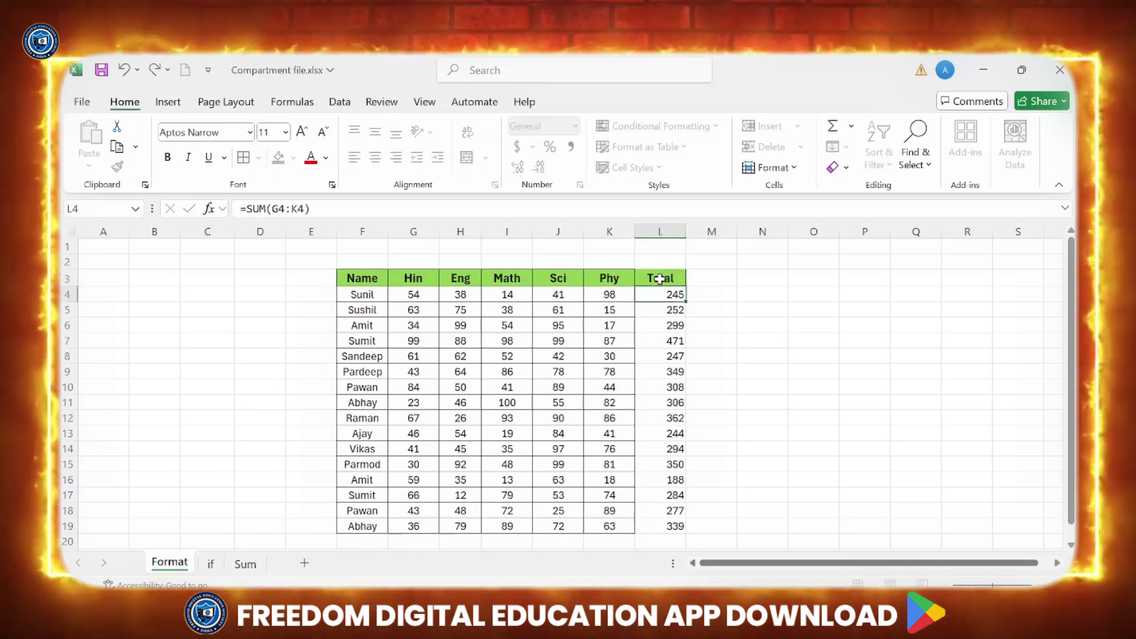
{"action": "mouse_move", "coordinate": [379, 278]}
{"action": "left_mouse_down"}
{"action": "mouse_move", "coordinate": [414, 293]}
{"action": "mouse_move", "coordinate": [674, 528]}
{"action": "left_mouse_up"}
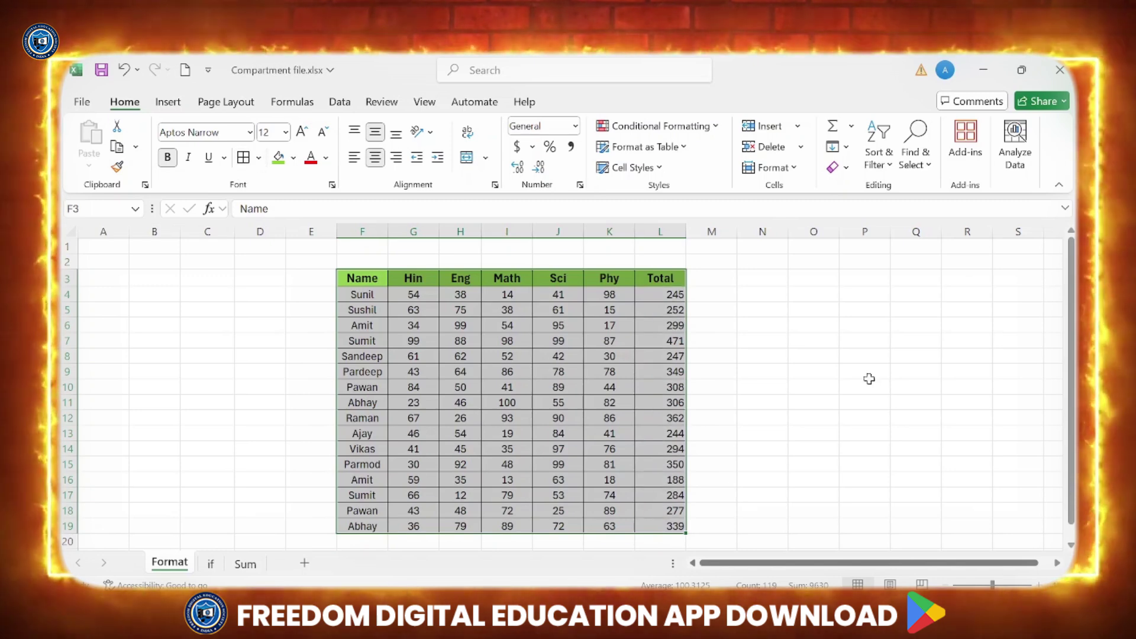
{"action": "left_click", "coordinate": [867, 373]}
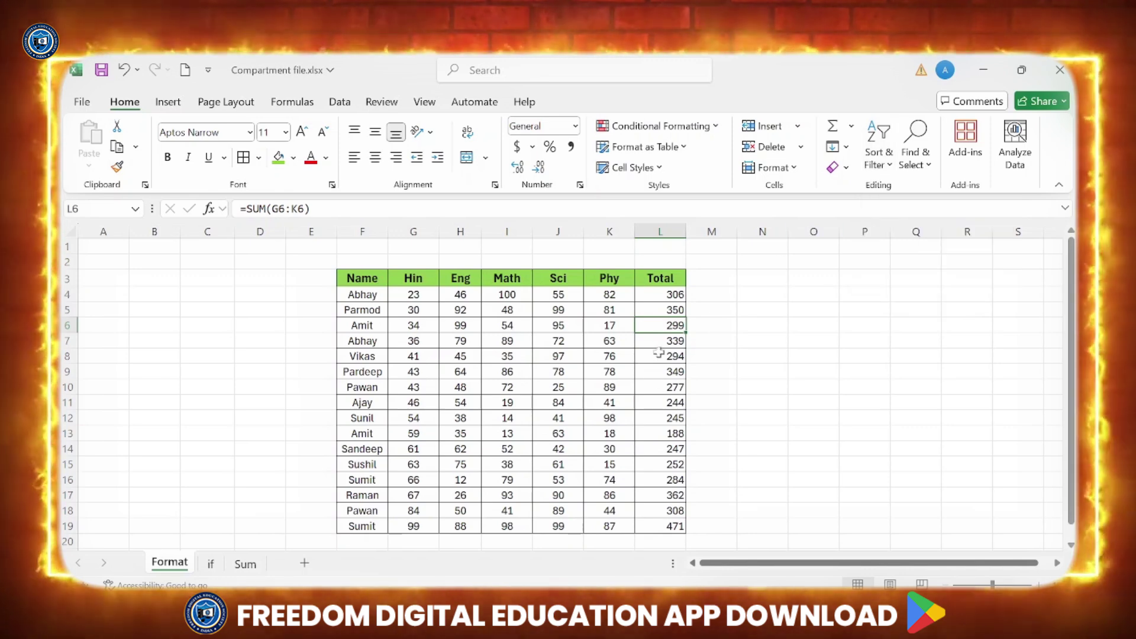
Sort the marks table by the Total column from smallest to largest.
{"action": "left_click", "coordinate": [888, 170]}
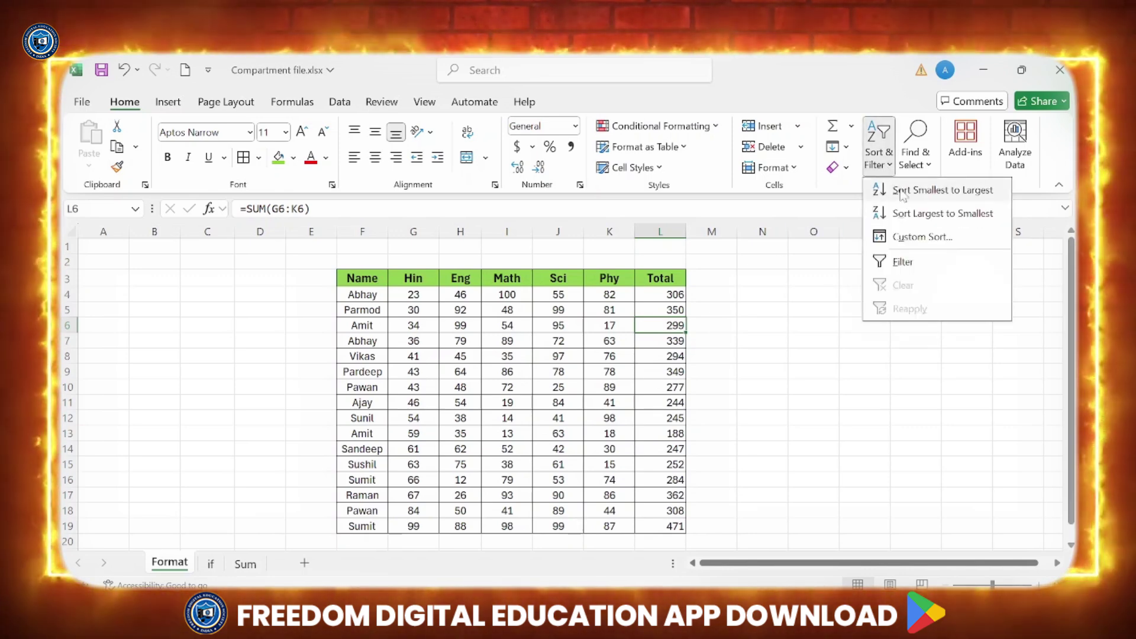
{"action": "left_click", "coordinate": [952, 192]}
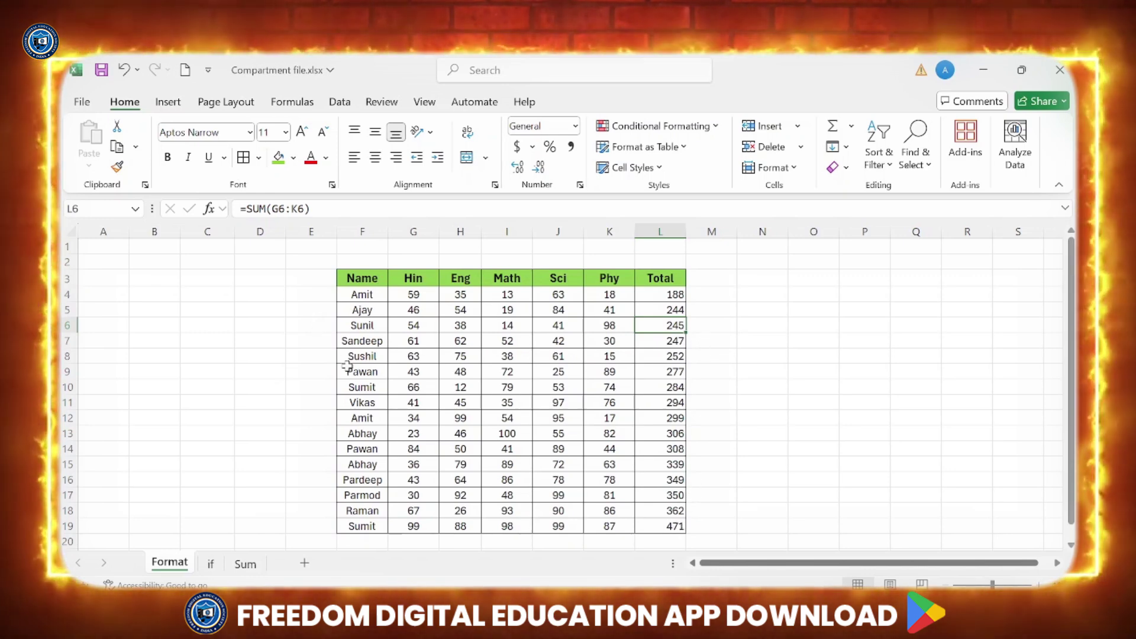
Sort the marks table alphabetically by the Name column from A to Z.
{"action": "left_click", "coordinate": [368, 433]}
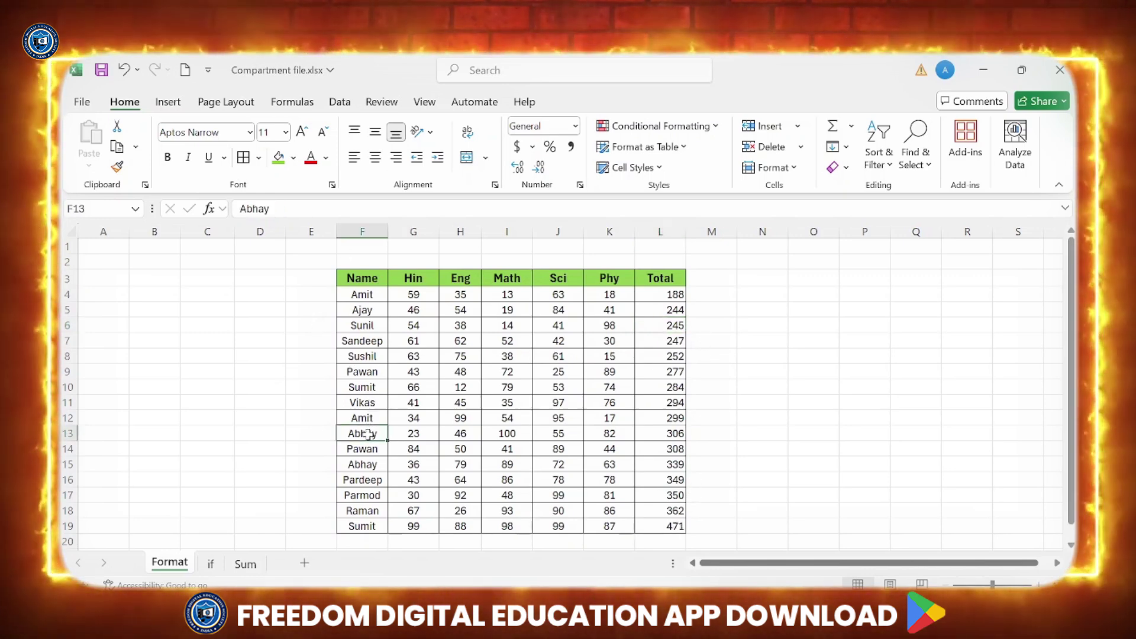
{"action": "left_click", "coordinate": [875, 169]}
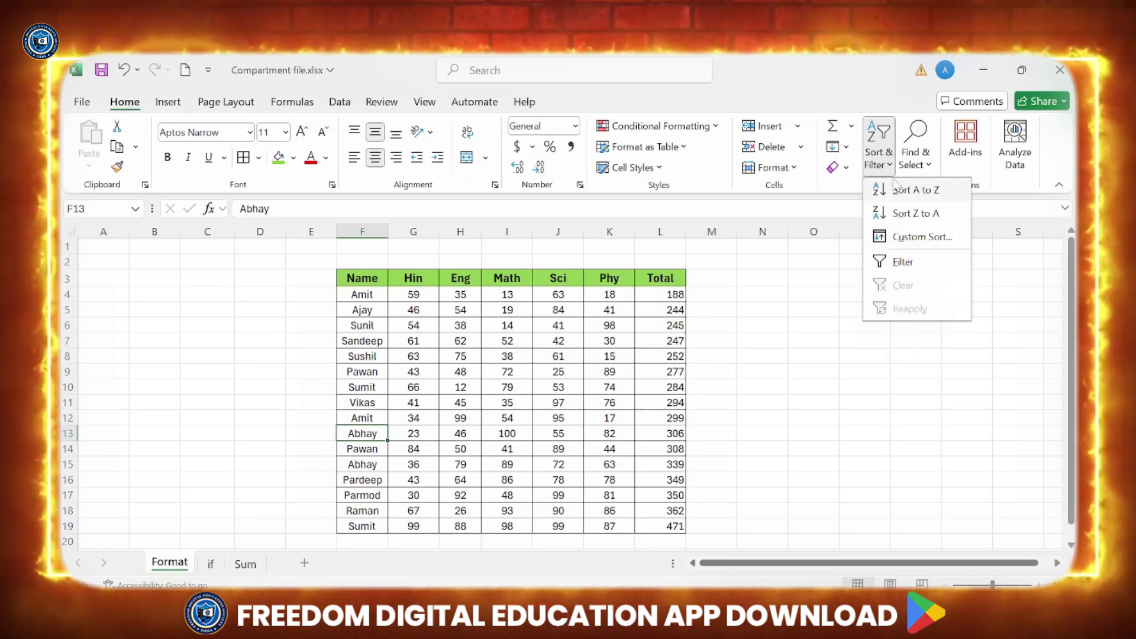
{"action": "left_click", "coordinate": [895, 198]}
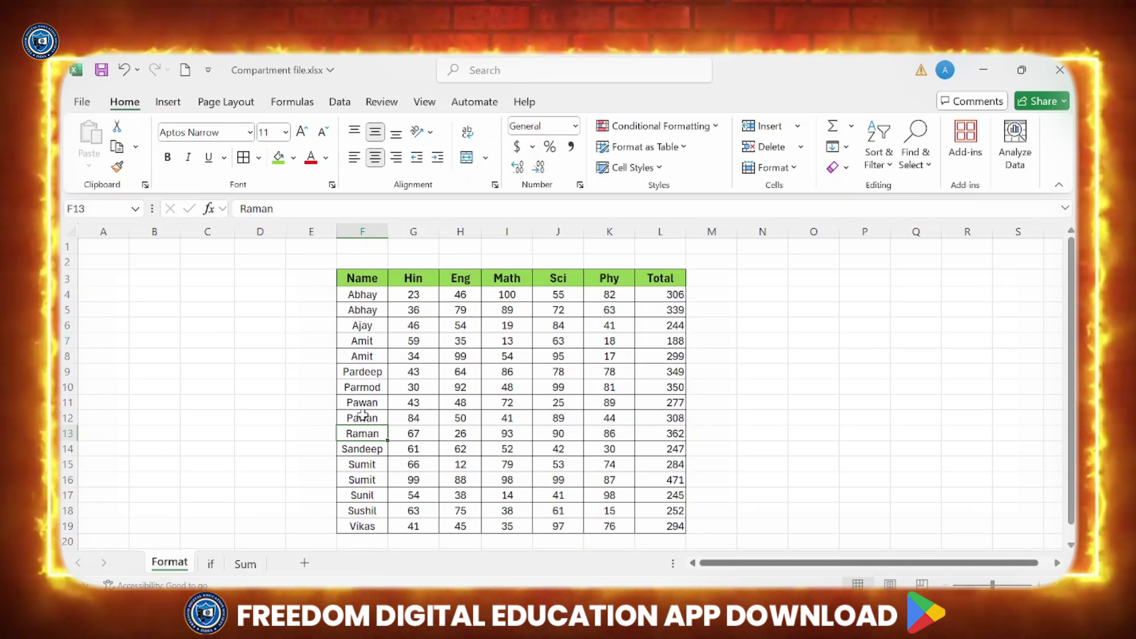